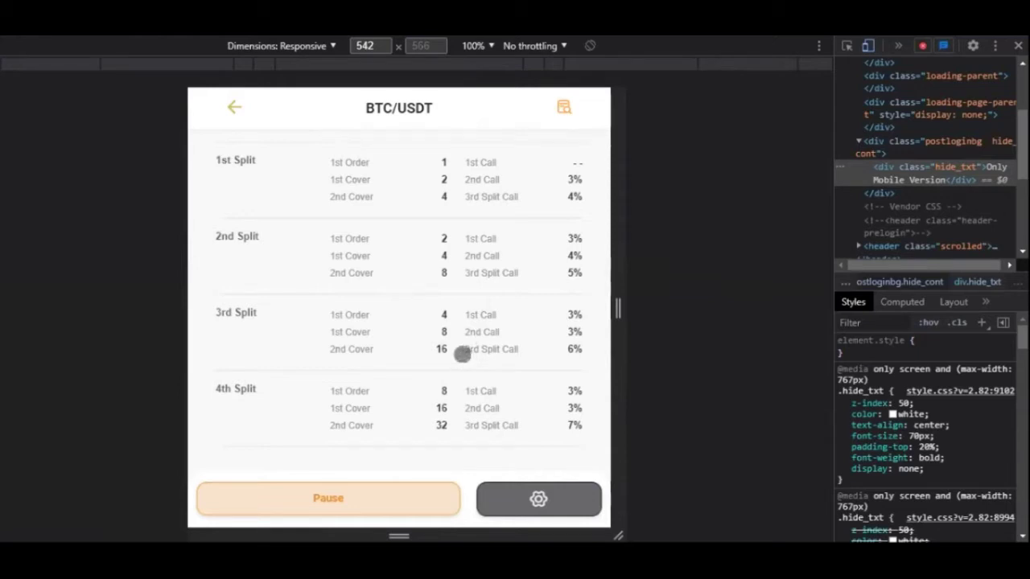
- Turn off Position Double in the BTC/USDT bot's transaction settings and update them after reviewing the current splits
scroll(464, 353, "up", 3)
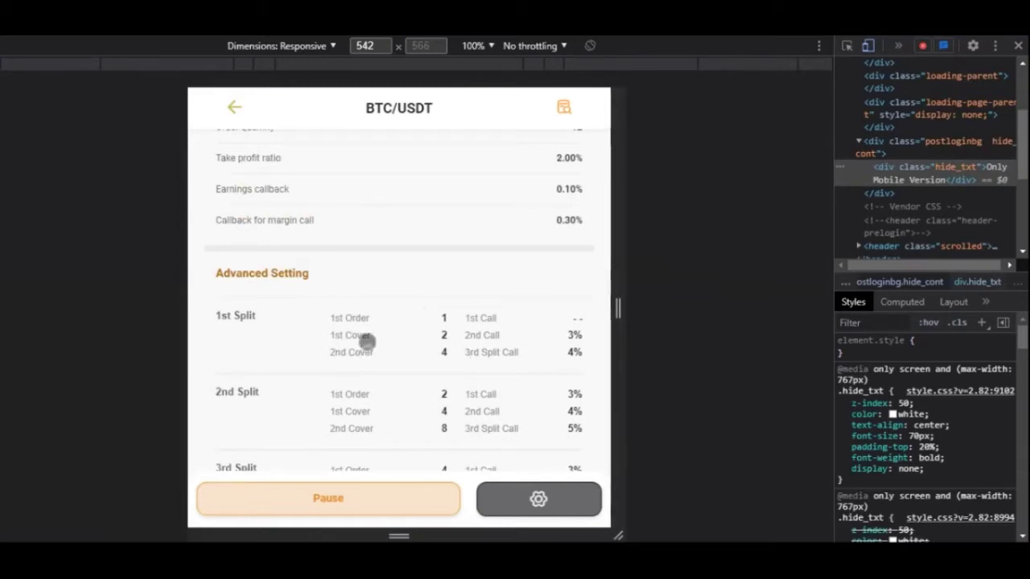
scroll(531, 352, "down", 1)
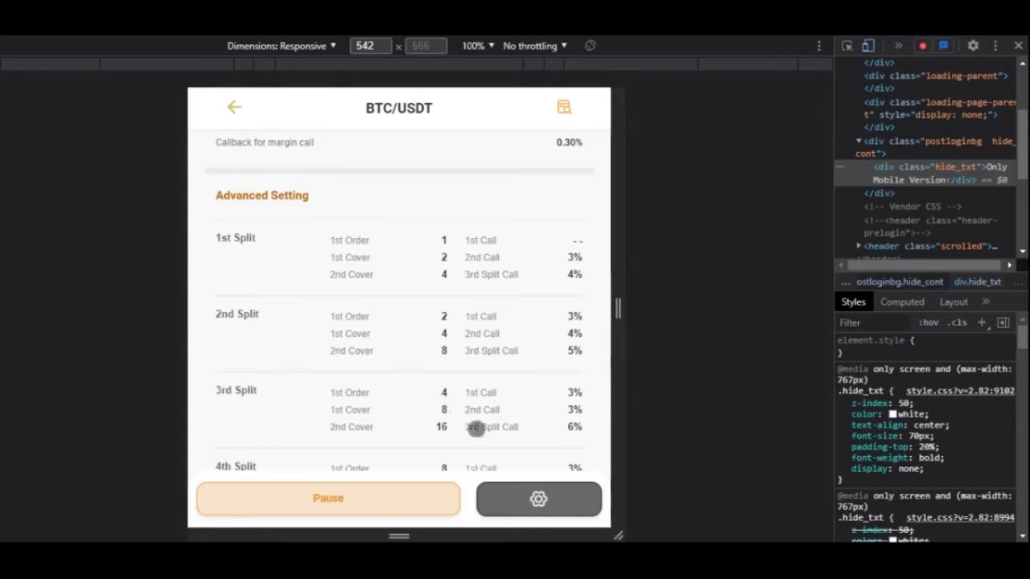
left_click(538, 499)
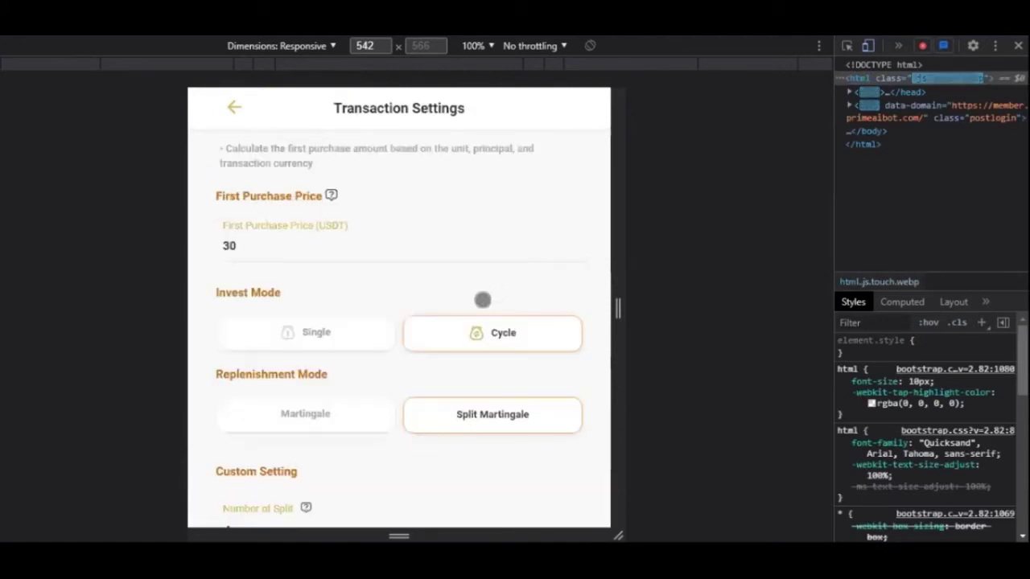
scroll(556, 363, "down", 5)
left_click(551, 359)
scroll(483, 408, "down", 12)
left_click(431, 467)
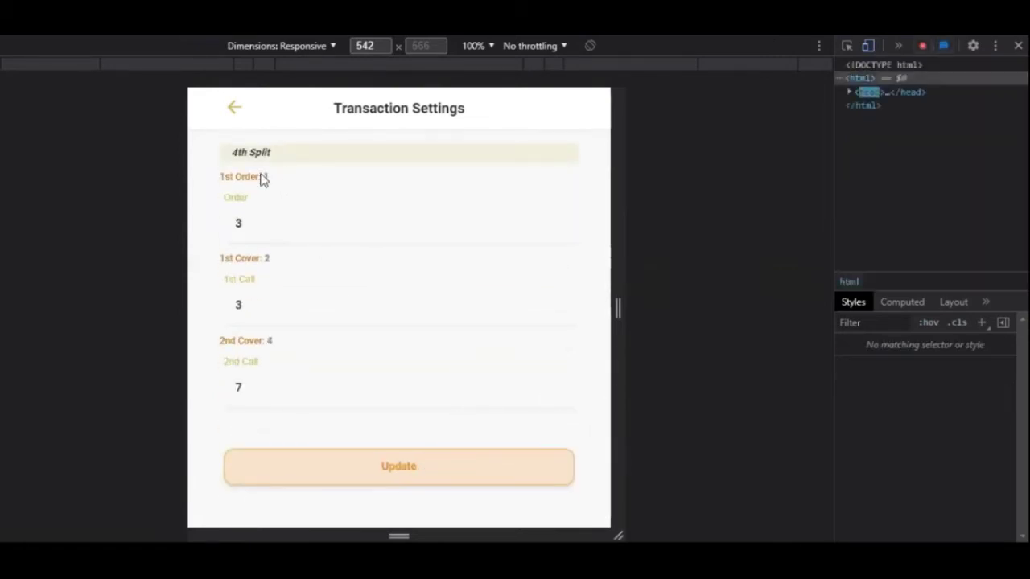
left_click(369, 488)
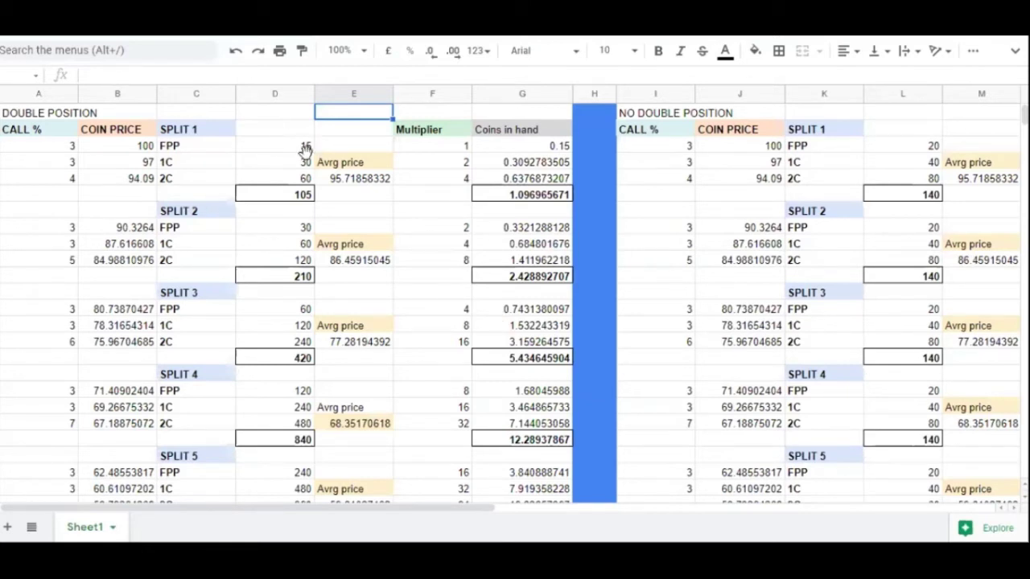
- Switch to the Google Sheets calculation and bold the FPP amount of Split 1 in the double position table
left_click(306, 150)
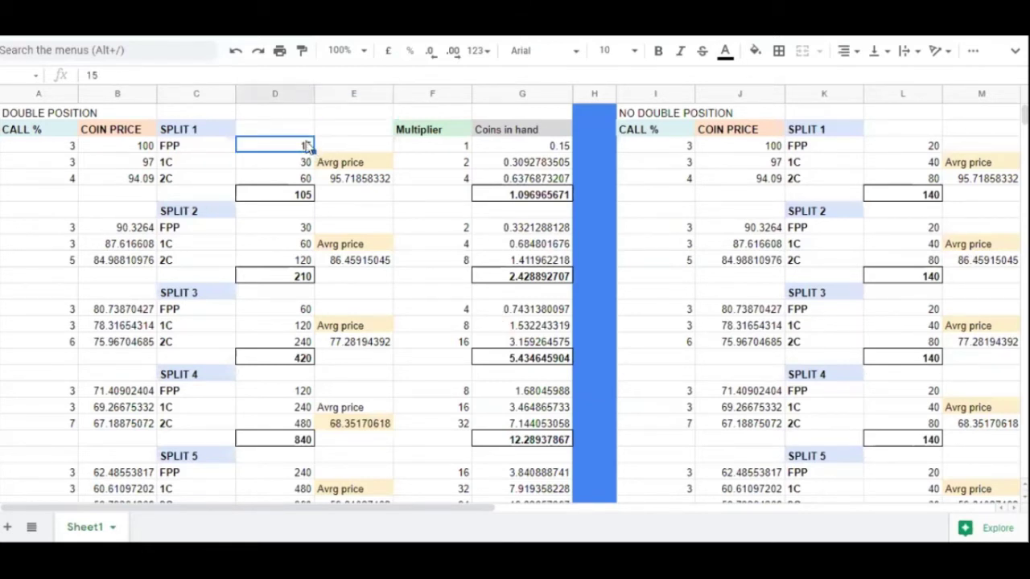
left_click(657, 51)
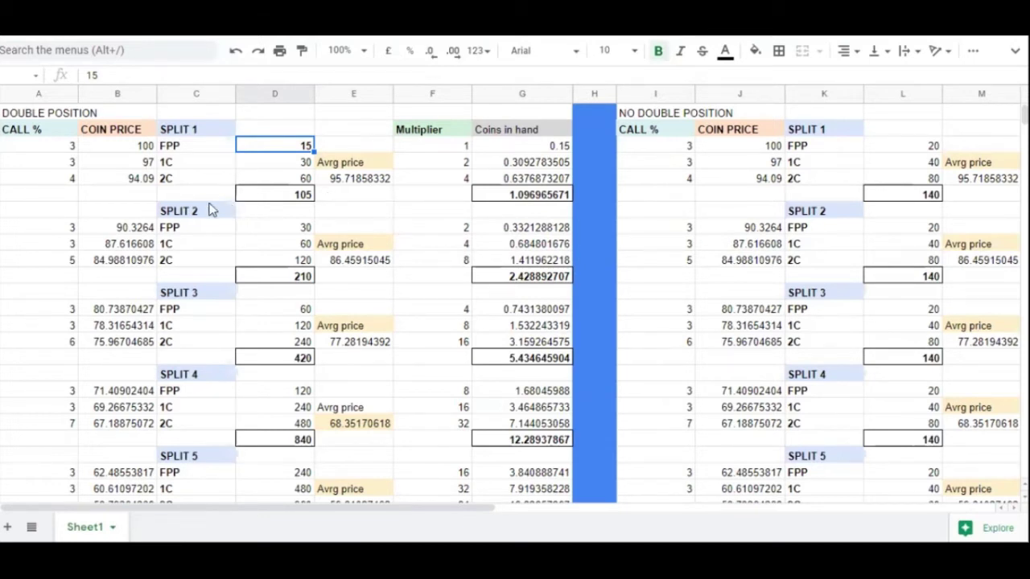
- Examine the FPP row, coin prices and headings of Split 1 through Split 5 in the double position table
left_click(187, 150)
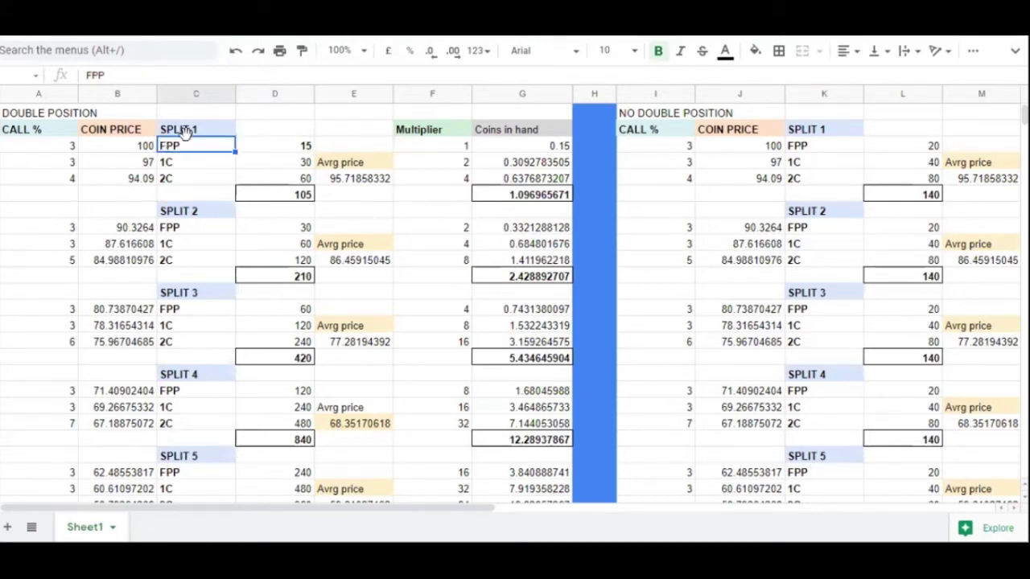
key("Up")
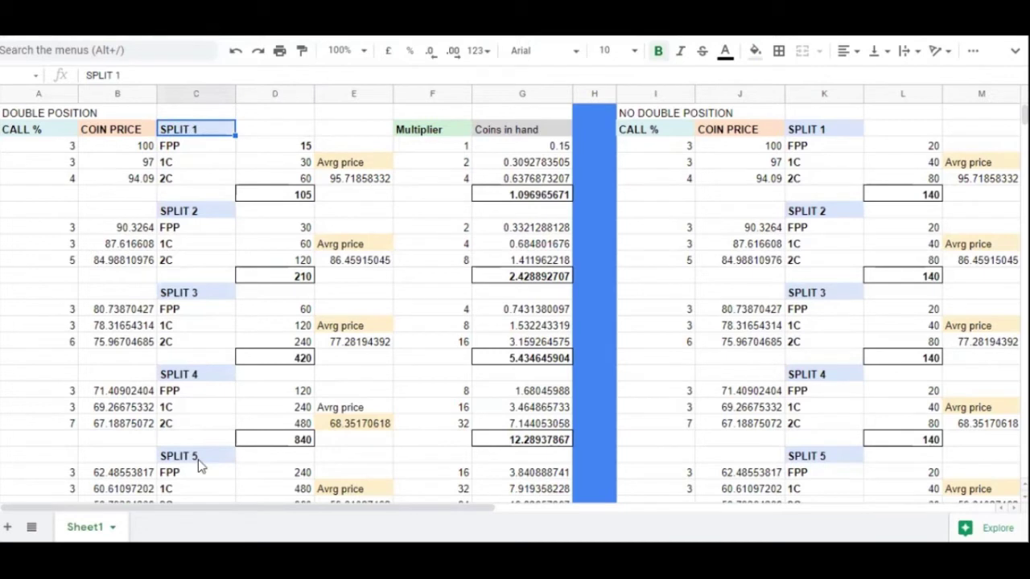
left_click(116, 148)
left_click(121, 194)
left_click(121, 228)
left_click(191, 211)
left_click(197, 288)
left_click(200, 375)
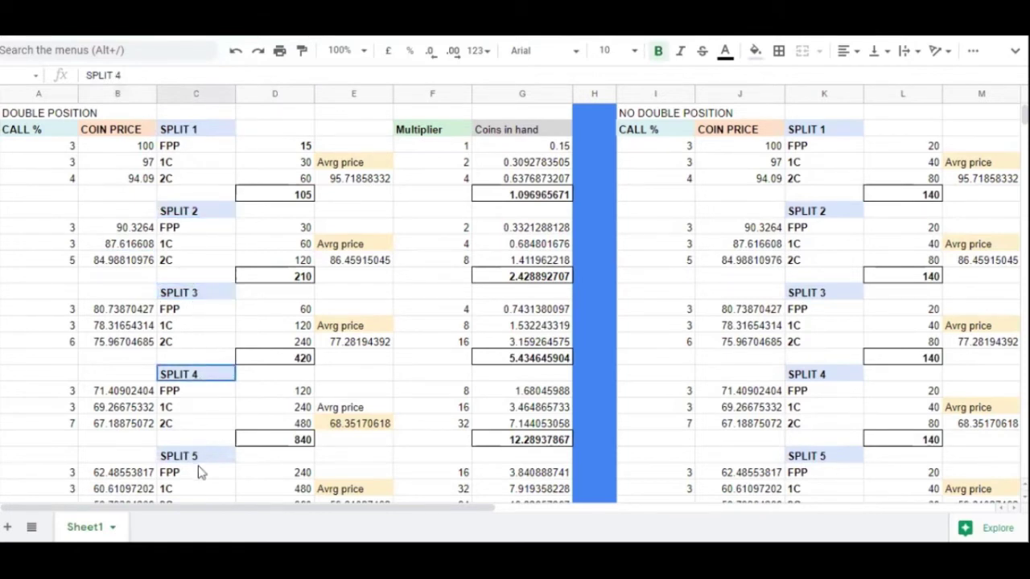
key("Down")
key("Down")
key("Down")
key("Down")
key("Down")
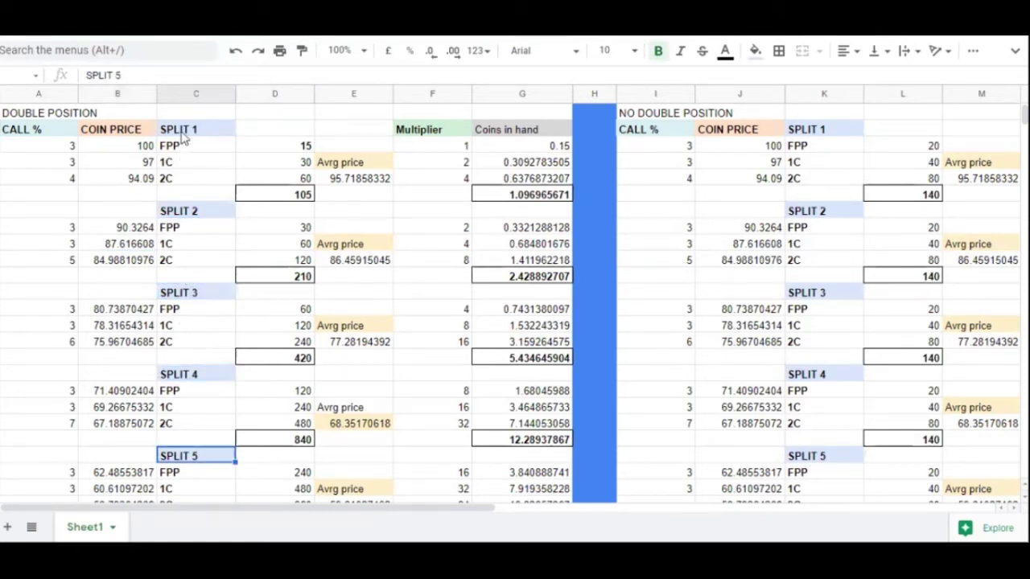
left_click(182, 133)
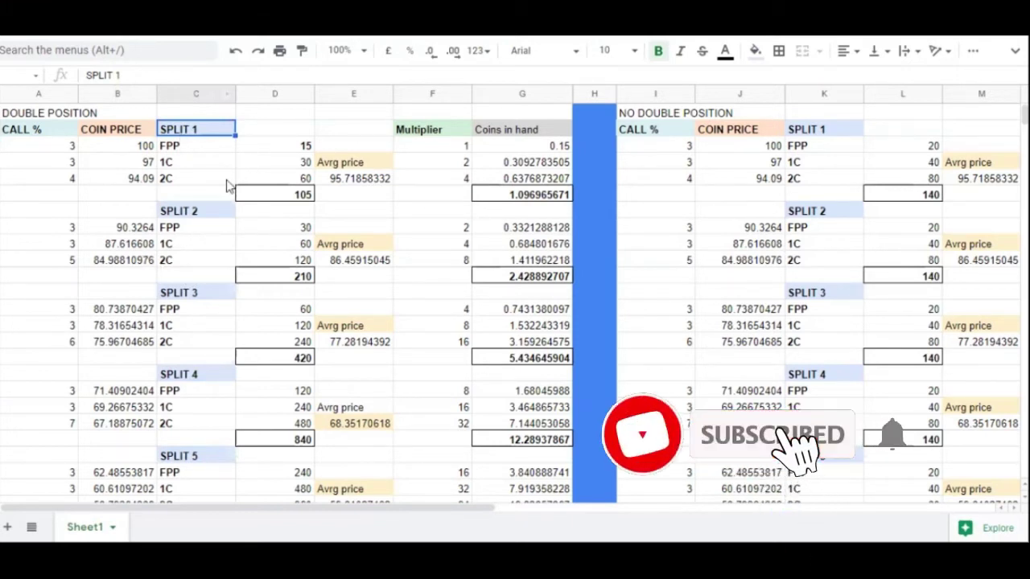
left_click(196, 214)
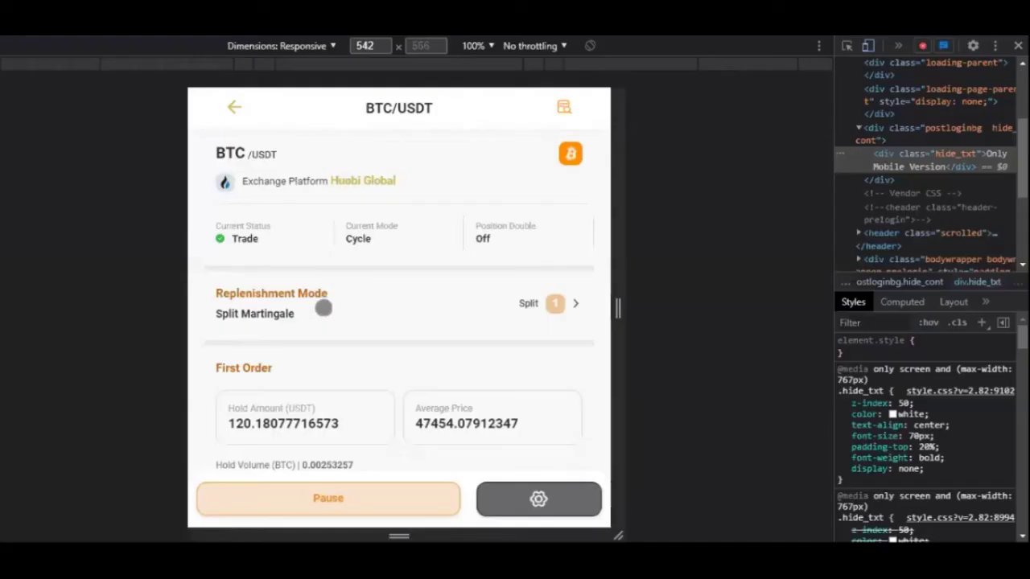
- Switch to the trading bot page and review the BTC/USDT parameters and split settings, returning to the spreadsheet past the presentation
scroll(323, 308, "down", 5)
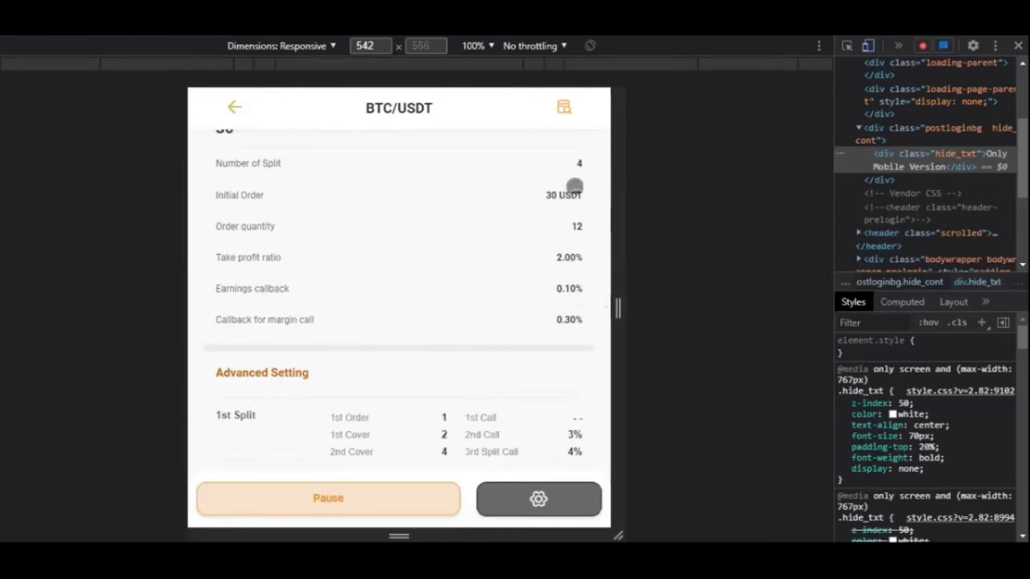
scroll(494, 317, "down", 1)
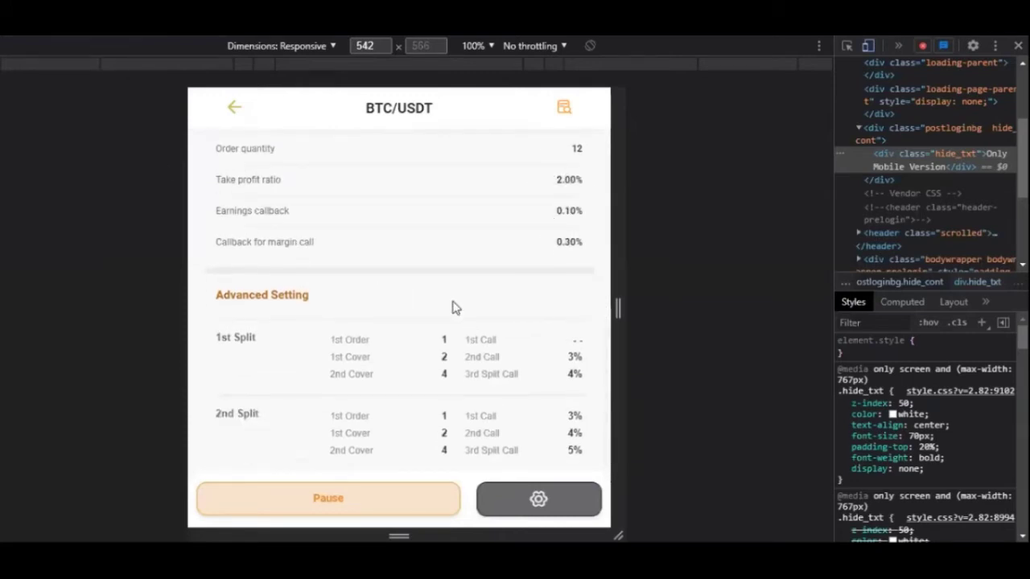
key("ctrl+Tab")
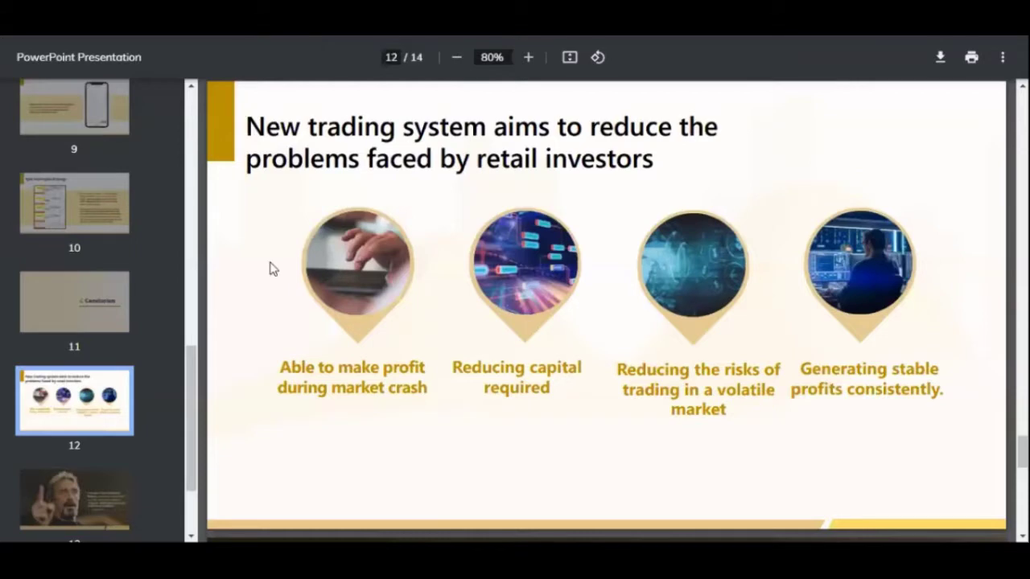
key("ctrl+Tab")
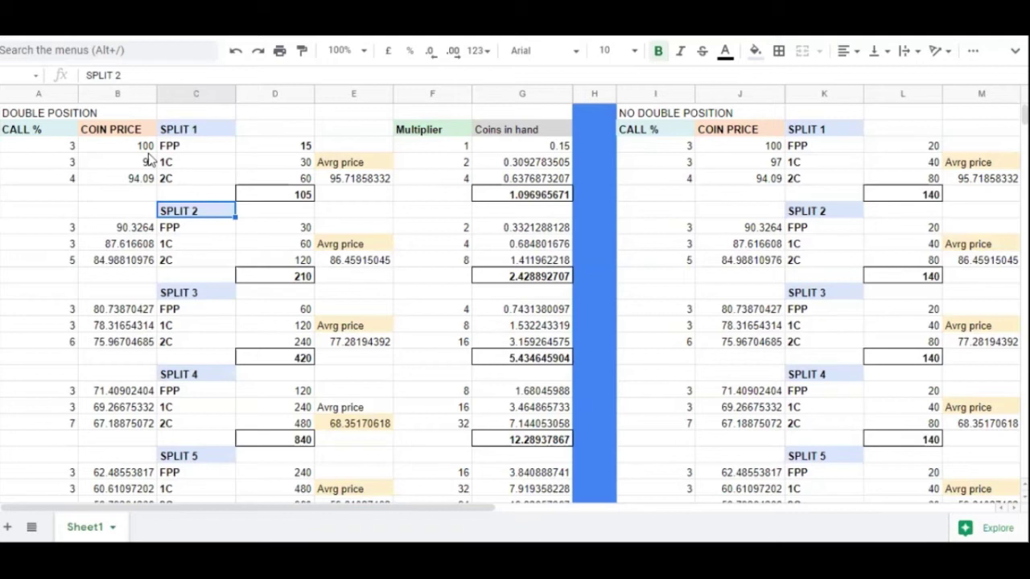
- Examine the FPP amount and the first two call percentages of Split 1 in the double position table
left_click(306, 148)
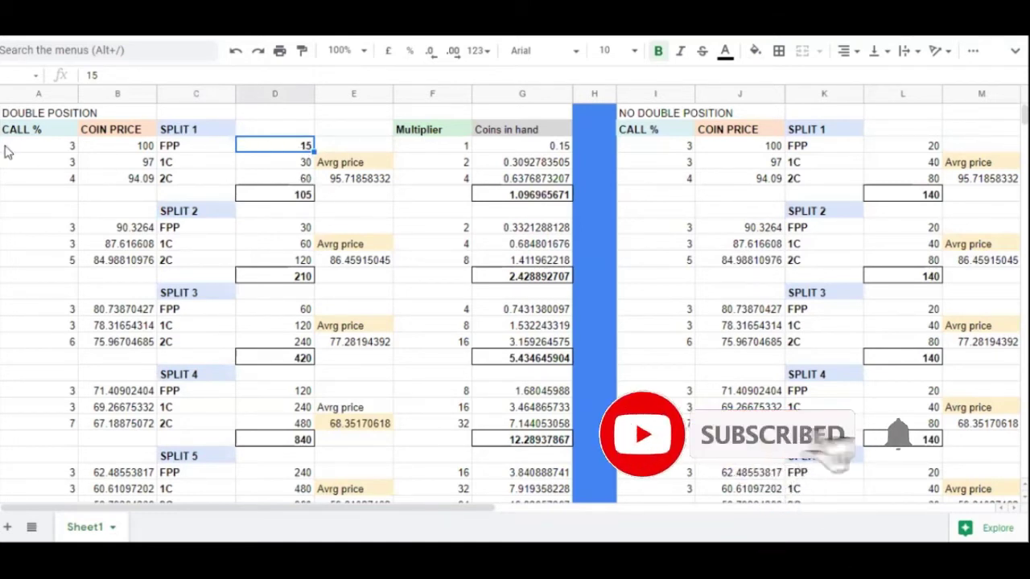
left_click(71, 163)
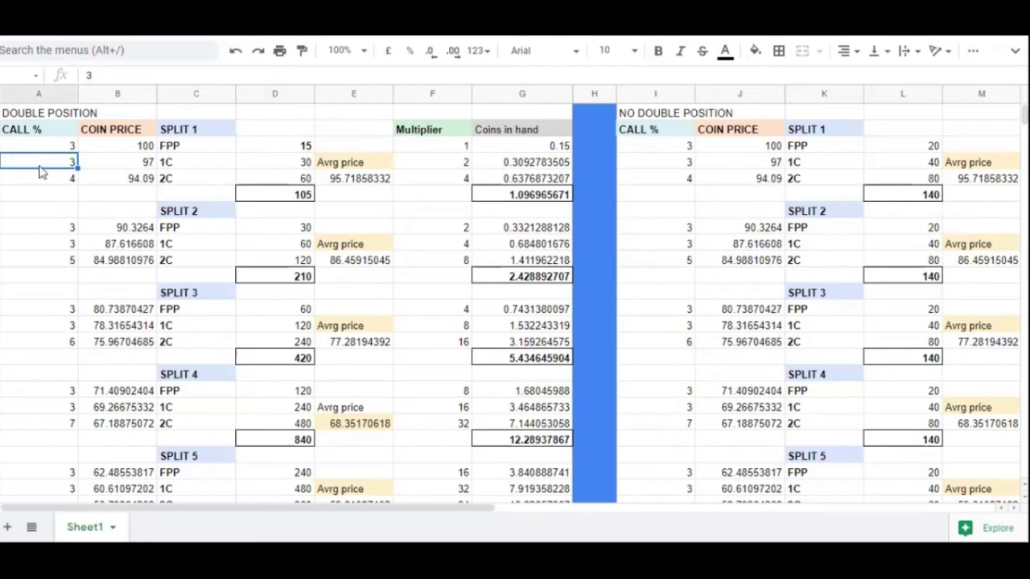
left_click(71, 149)
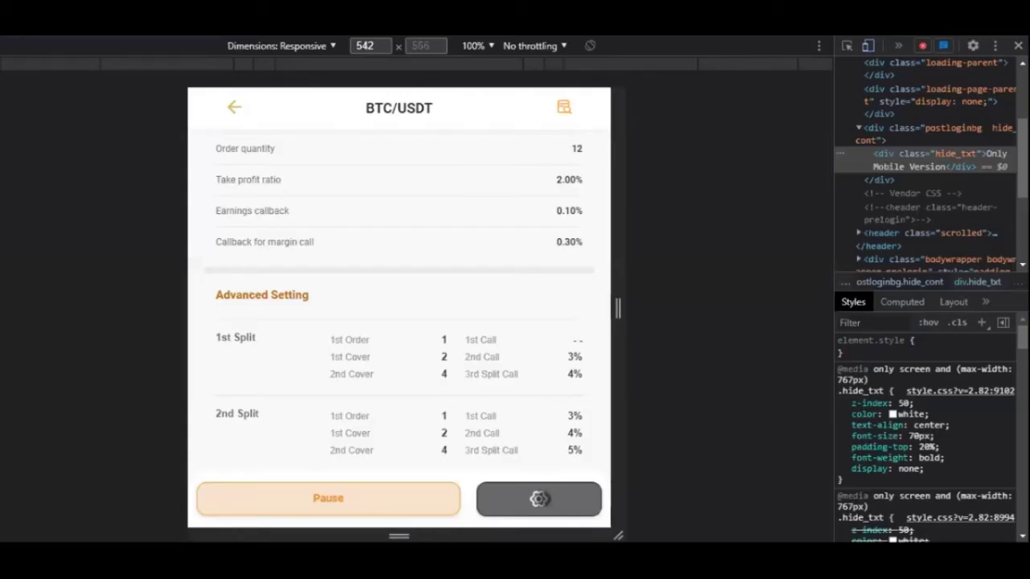
- Switch to the trading bot, open the BTC/USDT transaction settings and review the order and call values for each split
scroll(538, 499, "down", 2)
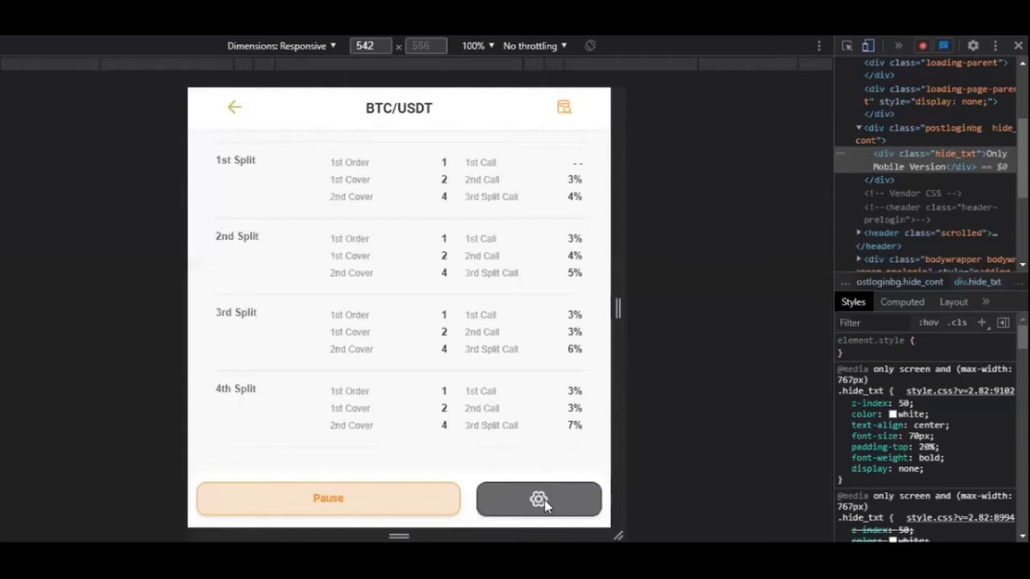
left_click(543, 500)
scroll(483, 411, "down", 5)
scroll(450, 301, "down", 10)
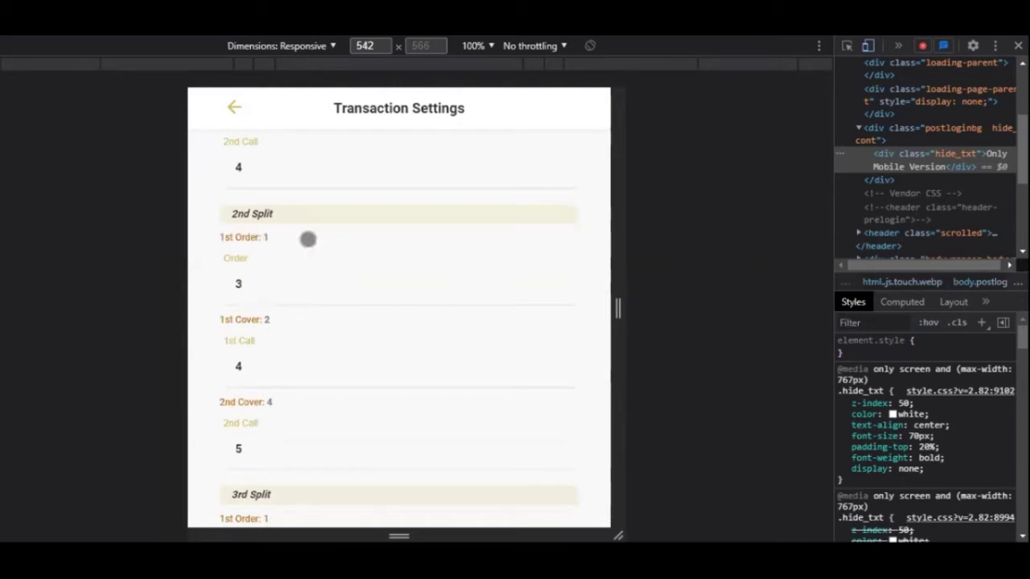
scroll(233, 241, "up", 1)
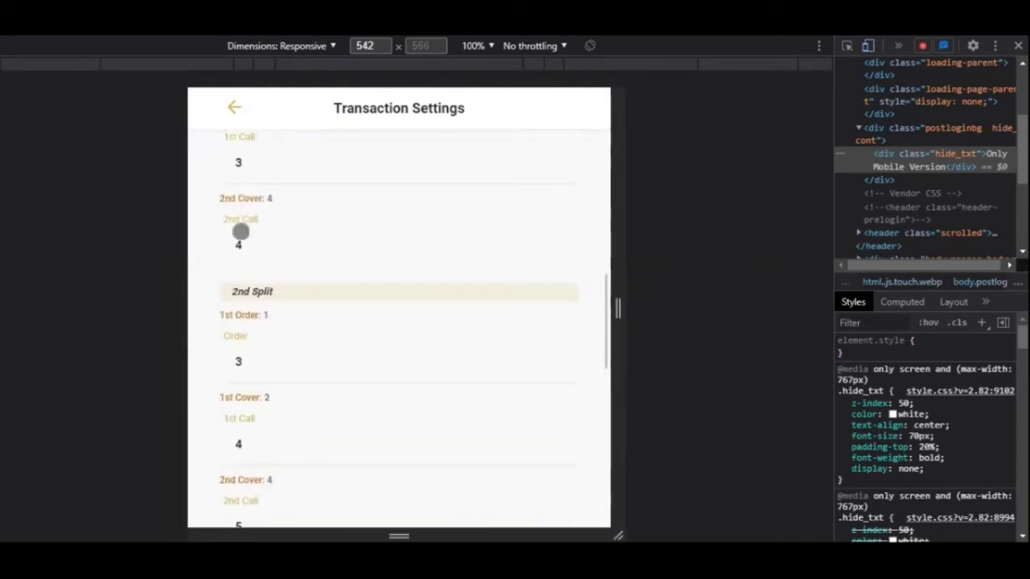
scroll(241, 201, "up", 1)
scroll(237, 193, "up", 1)
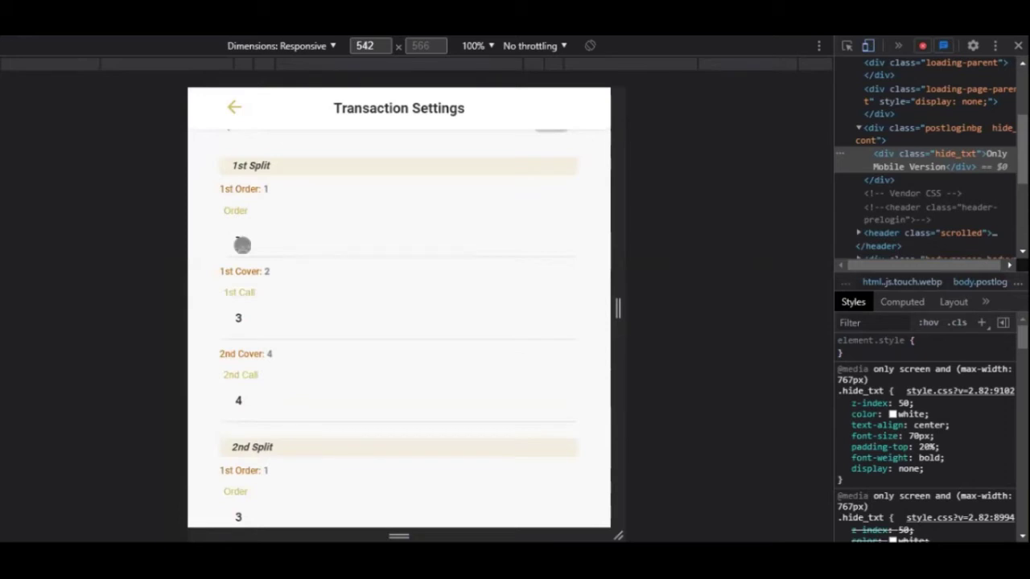
scroll(246, 265, "down", 3)
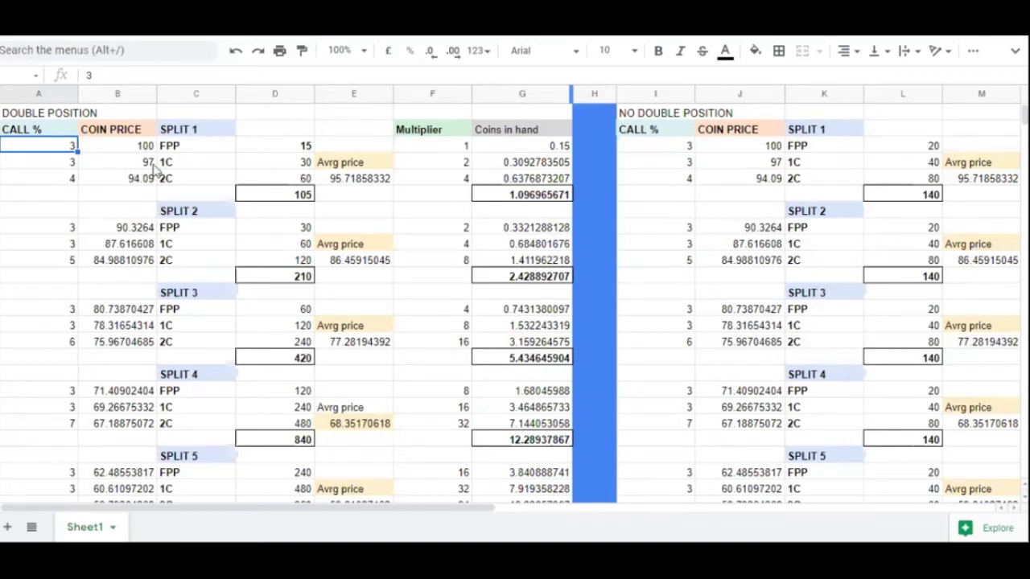
- Switch to the spreadsheet and examine Split 1's first cover row, comparing its call percentage, coin price and amount with the FPP
key("Down")
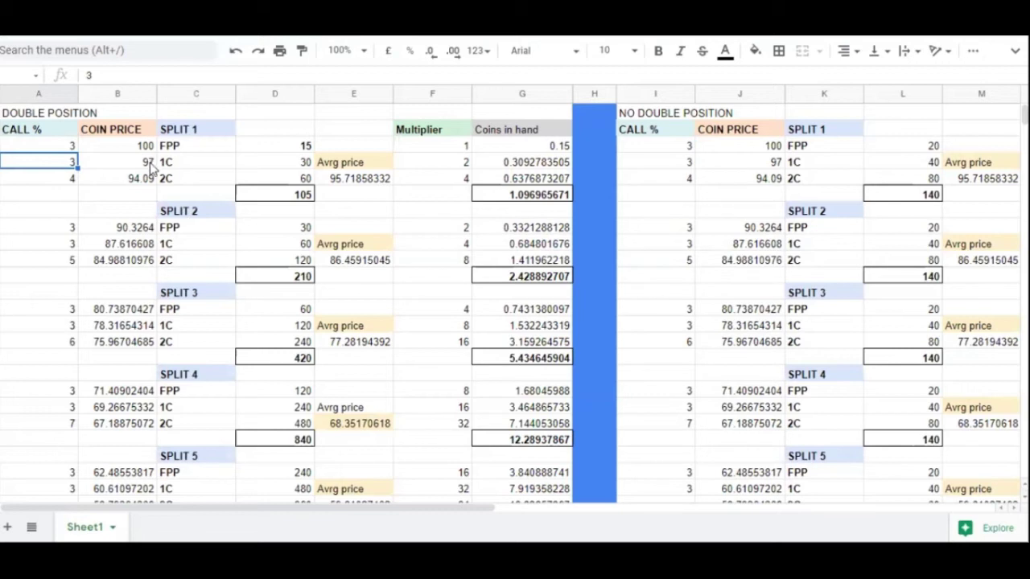
key("Right")
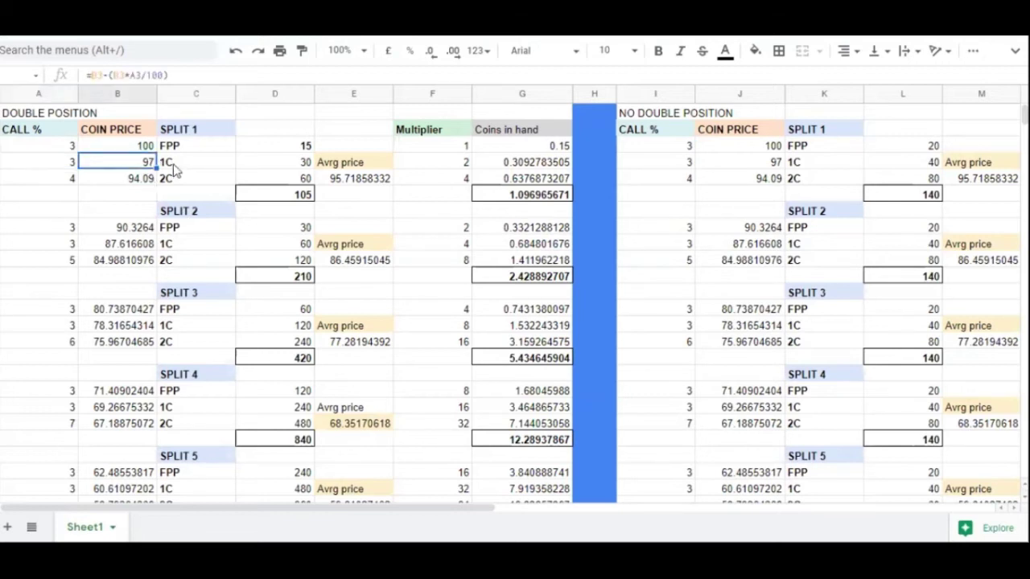
left_click(193, 164)
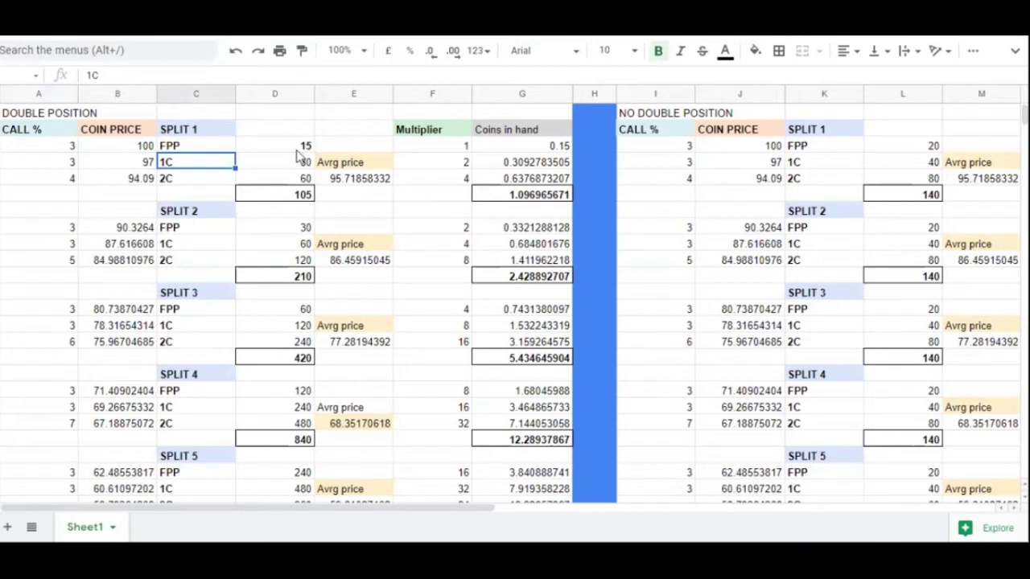
left_click(304, 147)
left_click(307, 166)
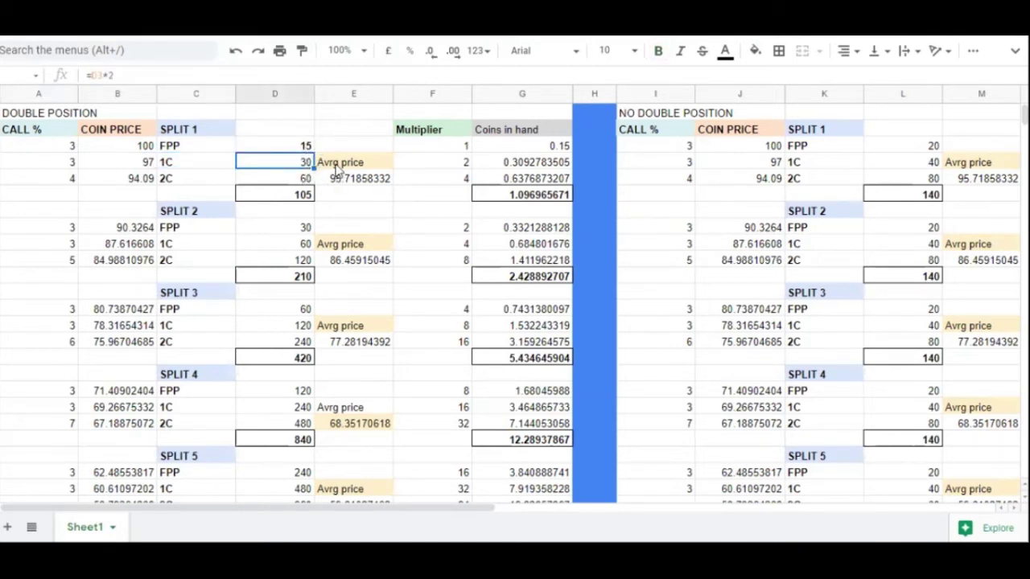
key("Right")
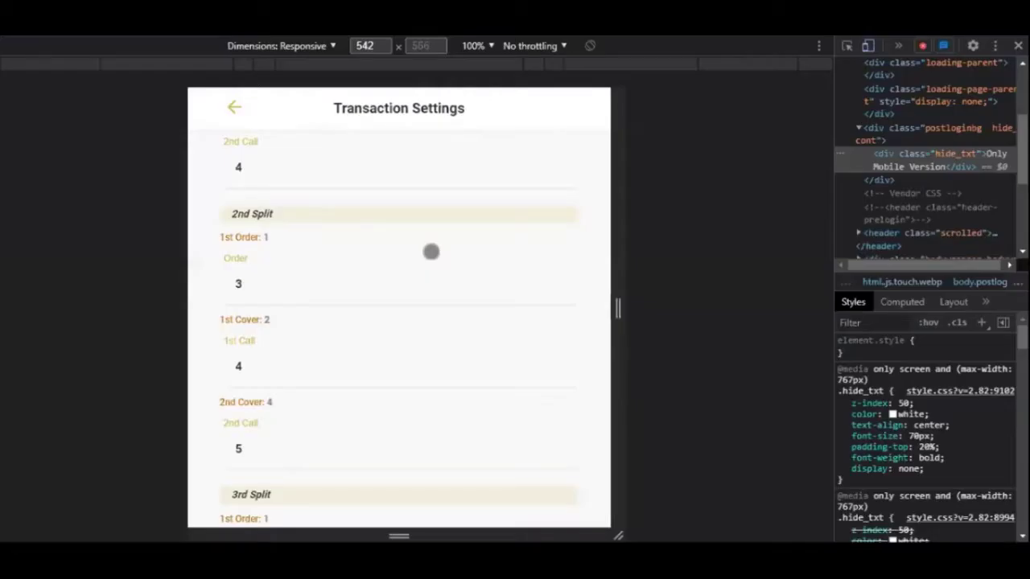
- Switch to the trading bot and leave the transaction settings for the BTC/USDT overview
scroll(432, 251, "up", 10)
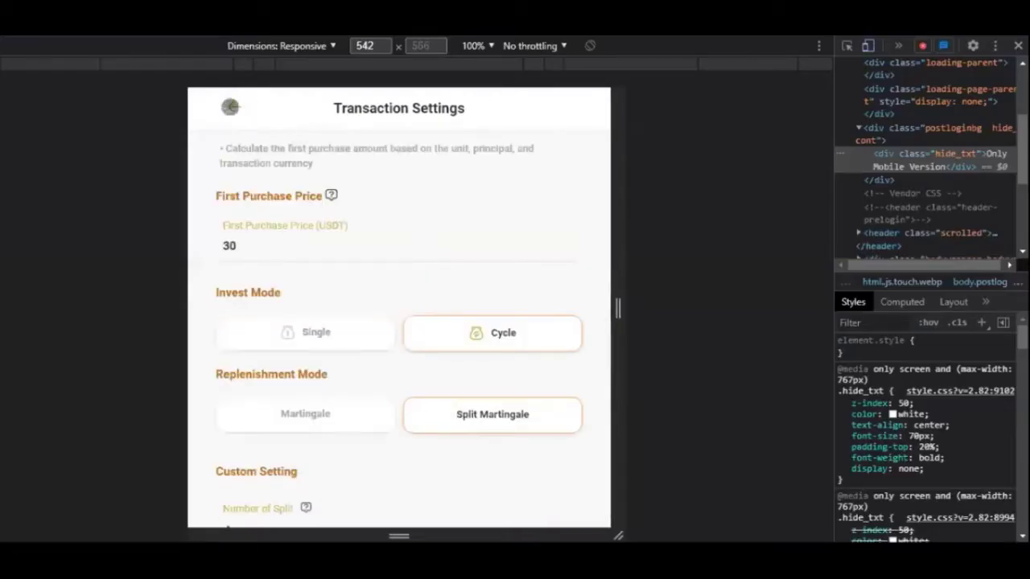
left_click(230, 107)
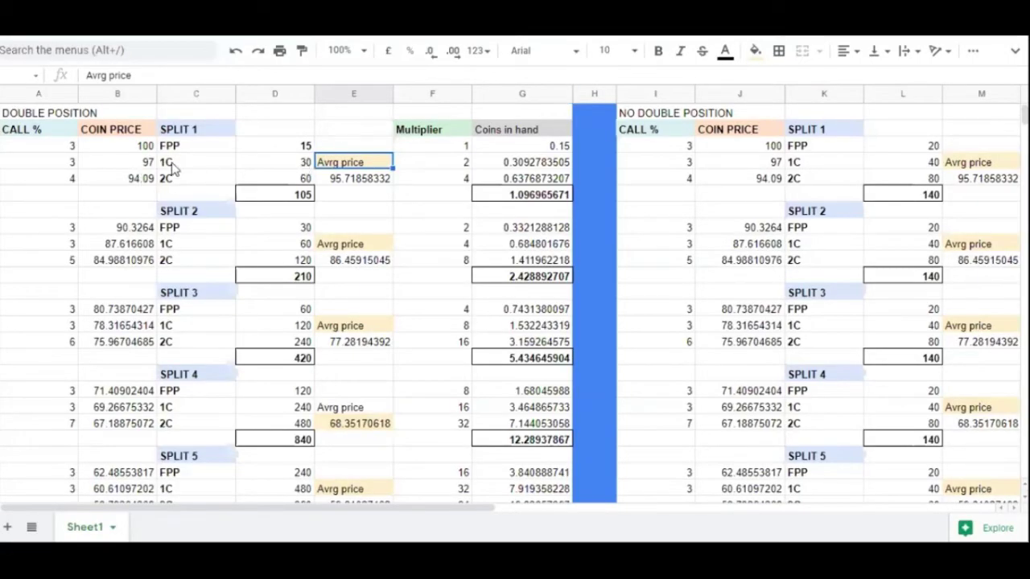
- Return to the spreadsheet and examine Split 1's first cover amount and the second cover's call percentage
left_click(301, 164)
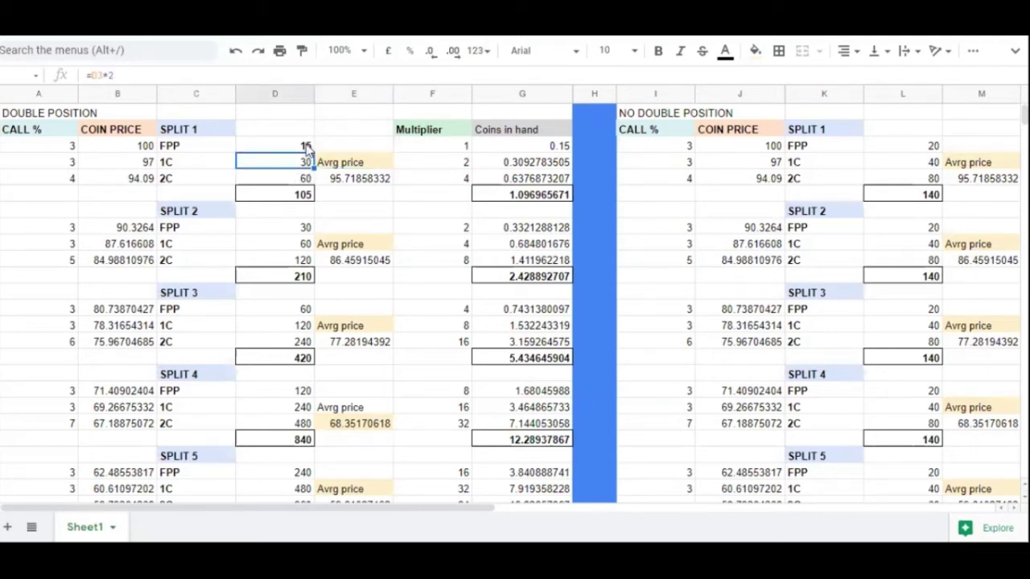
left_click(190, 180)
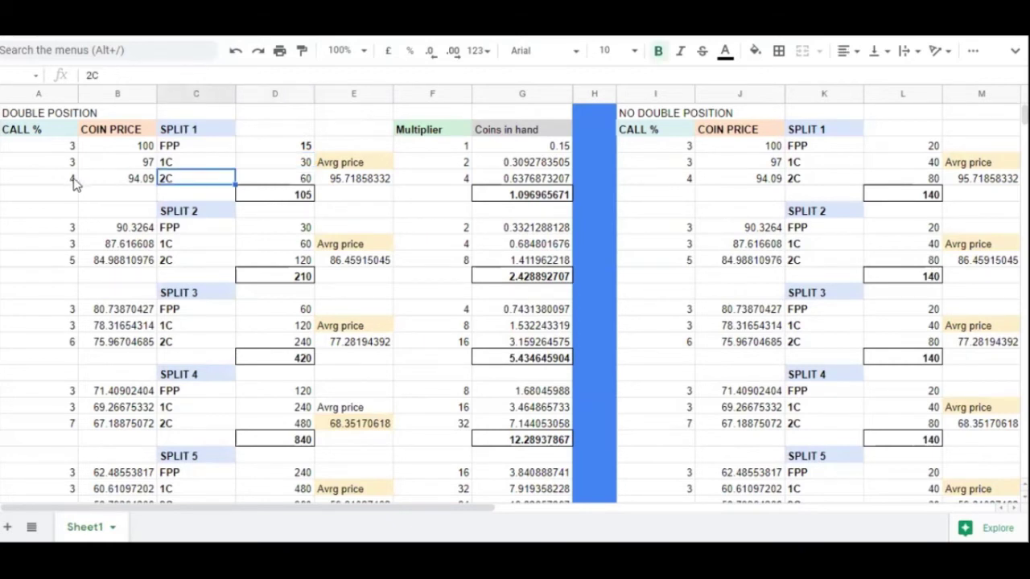
key("Left")
key("Left")
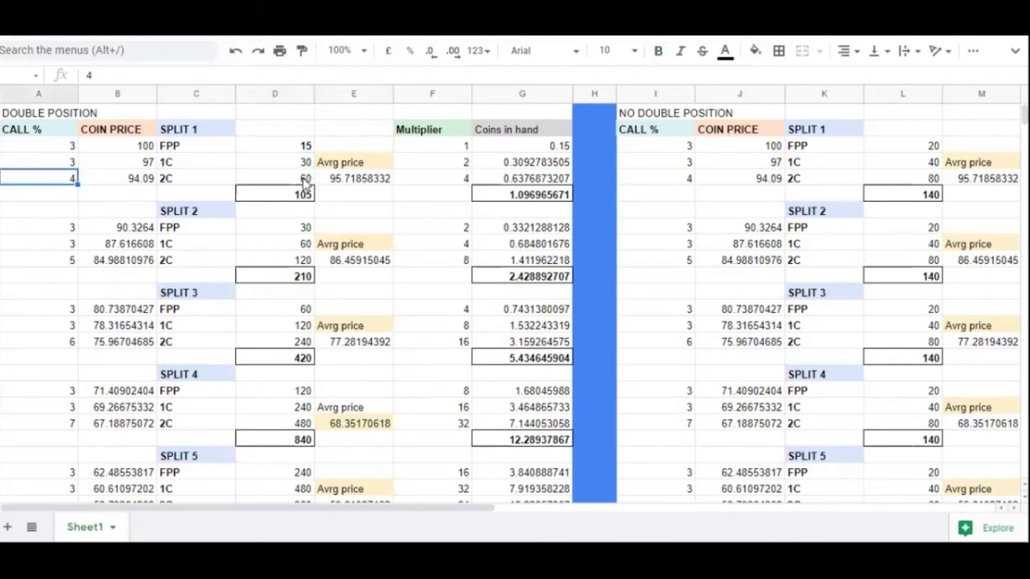
- Examine Split 1's amounts in the double-position table, comparing the FPP and both covers with the split total
left_click(306, 180)
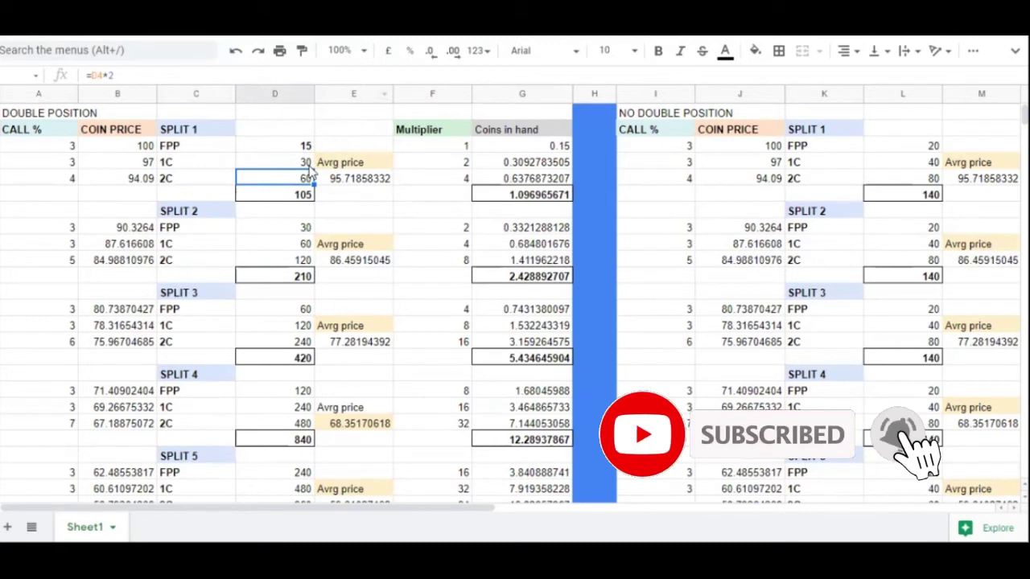
key("Up")
key("Up")
left_click(303, 159)
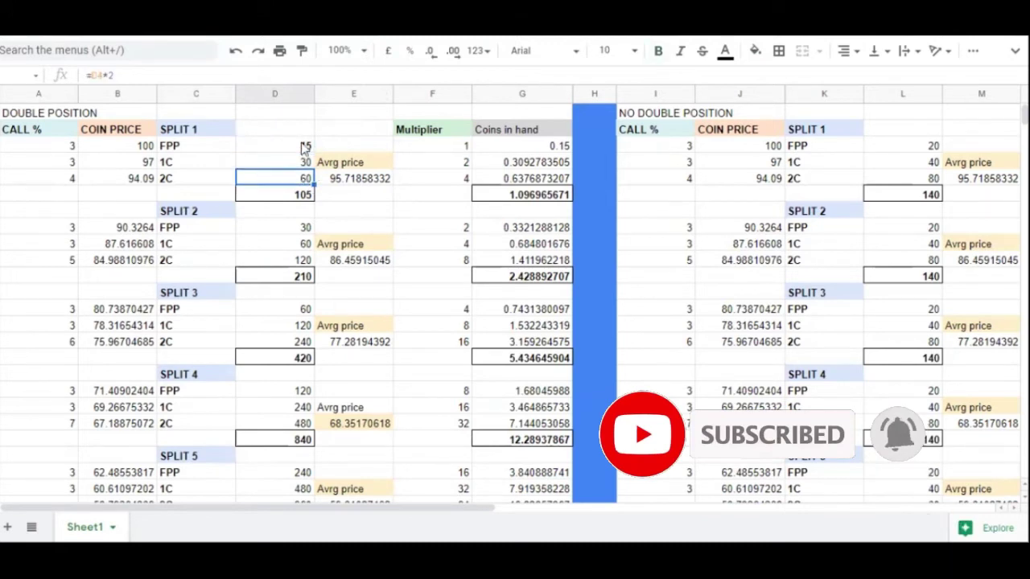
key("Up")
left_click(303, 197)
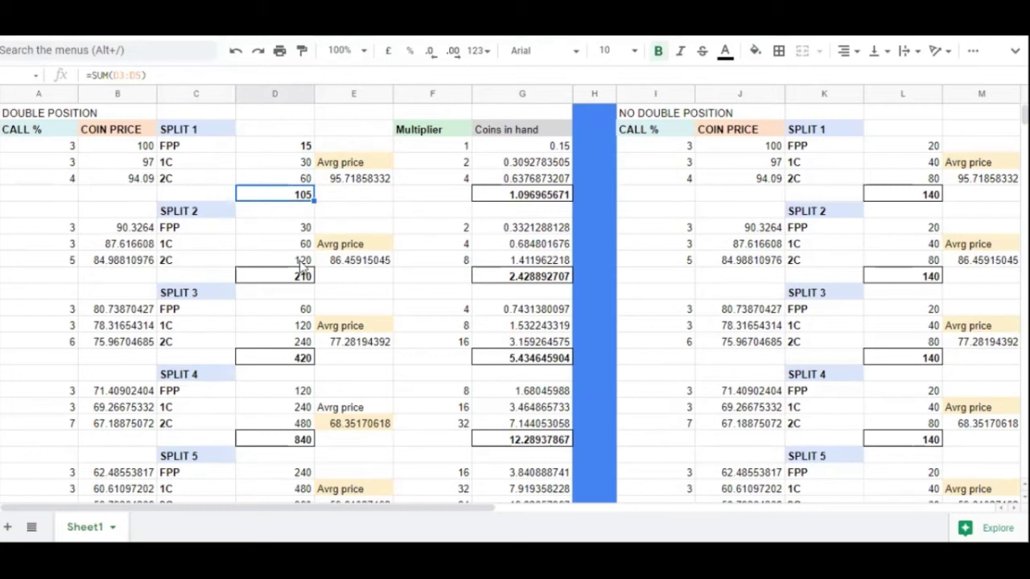
left_click(303, 147)
left_click(296, 163)
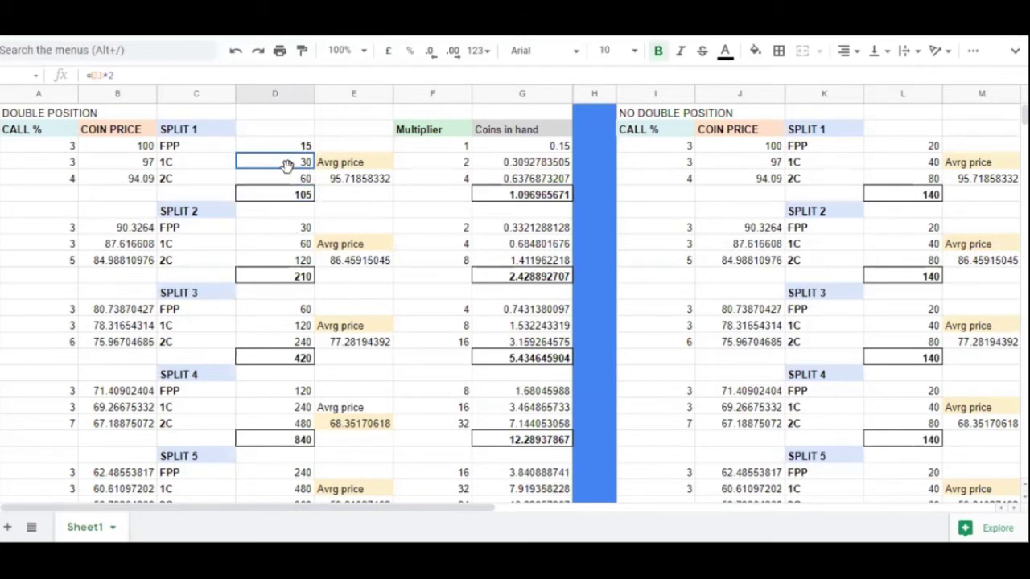
left_click(296, 197)
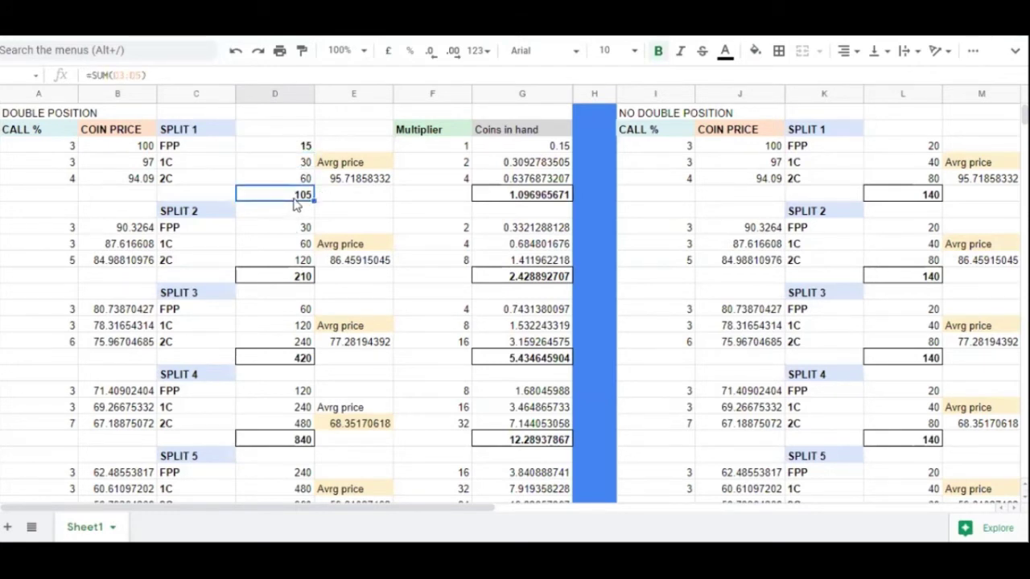
left_click(306, 148)
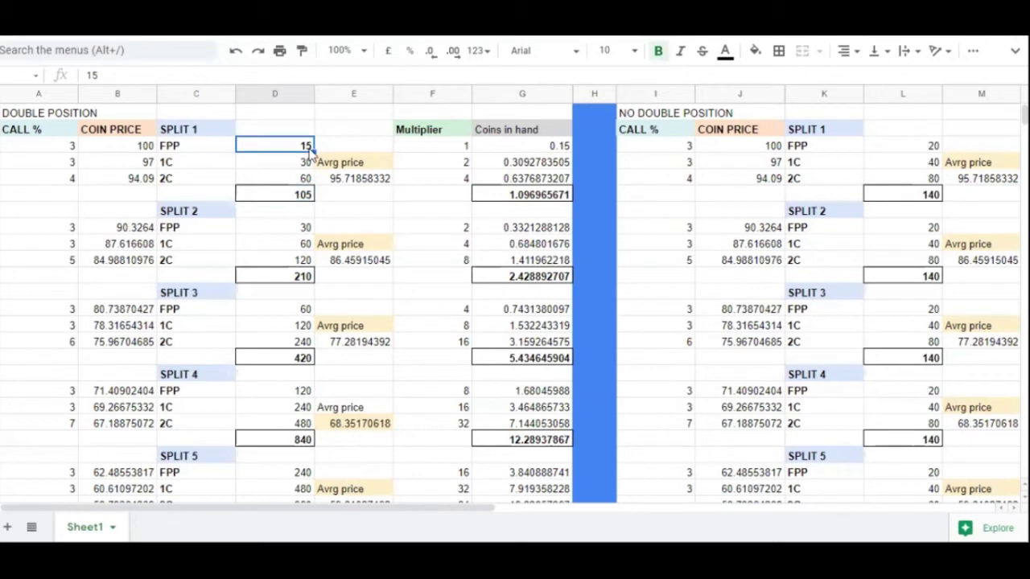
left_click(306, 199)
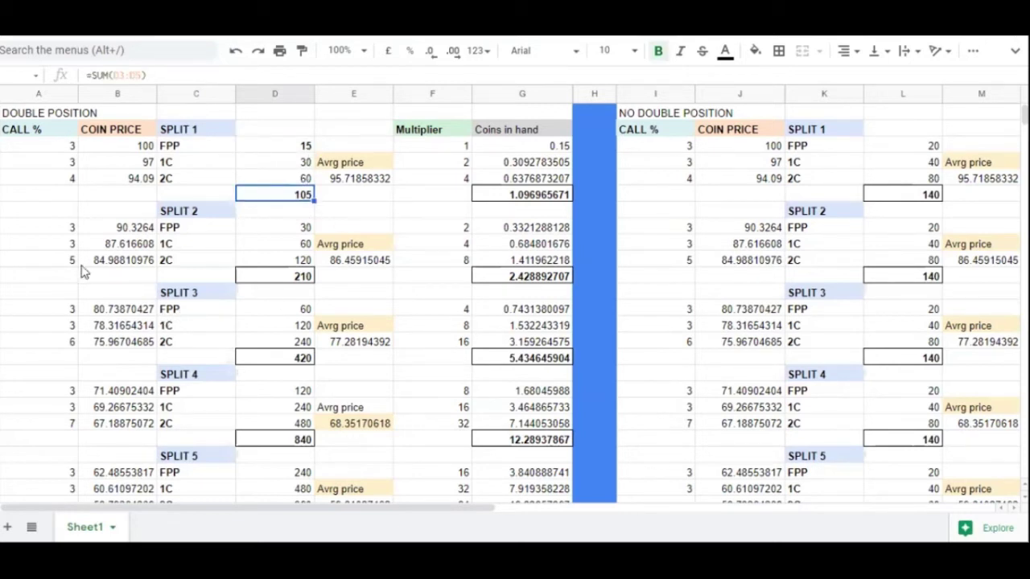
- Compare the Split 2 and Split 3 totals and the Split 2 second cover amount with Split 1 in the double-position table
left_click(304, 276)
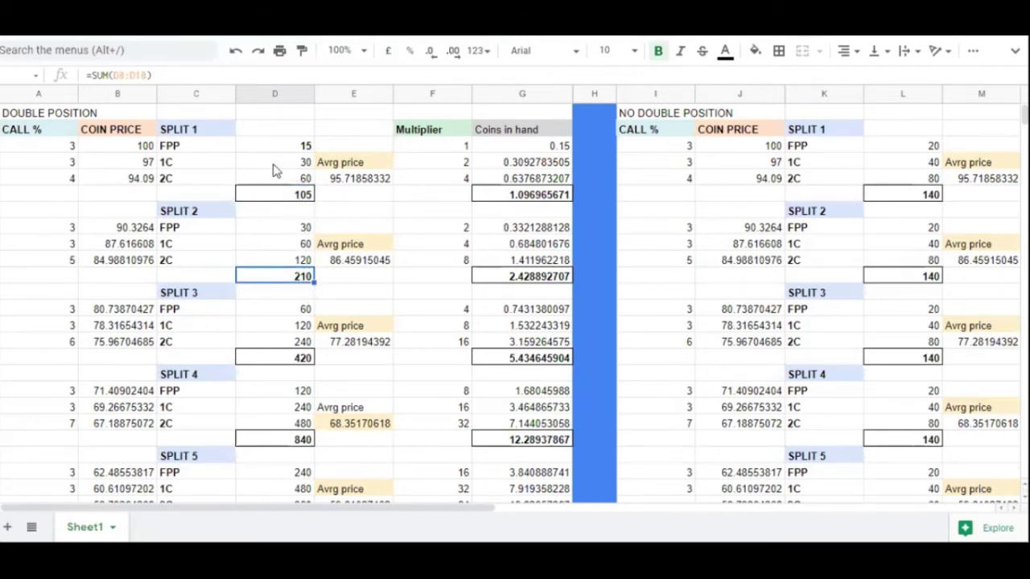
left_click(212, 168)
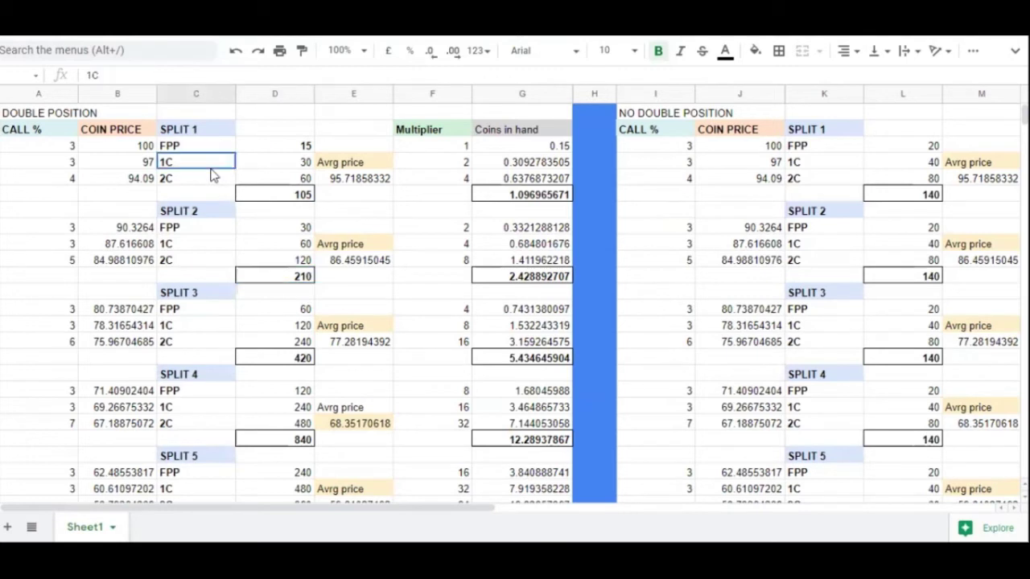
left_click(248, 263)
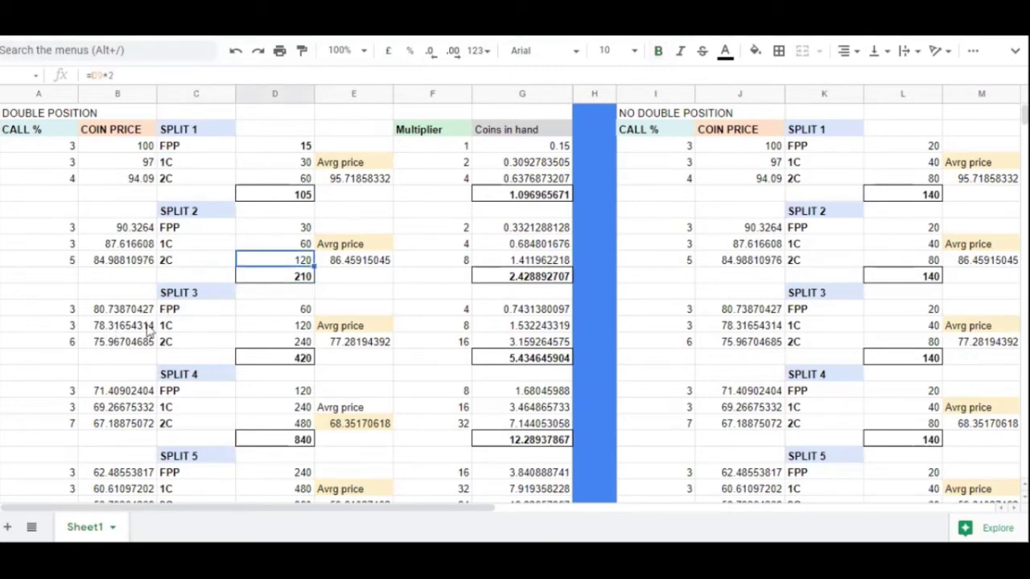
left_click(293, 362)
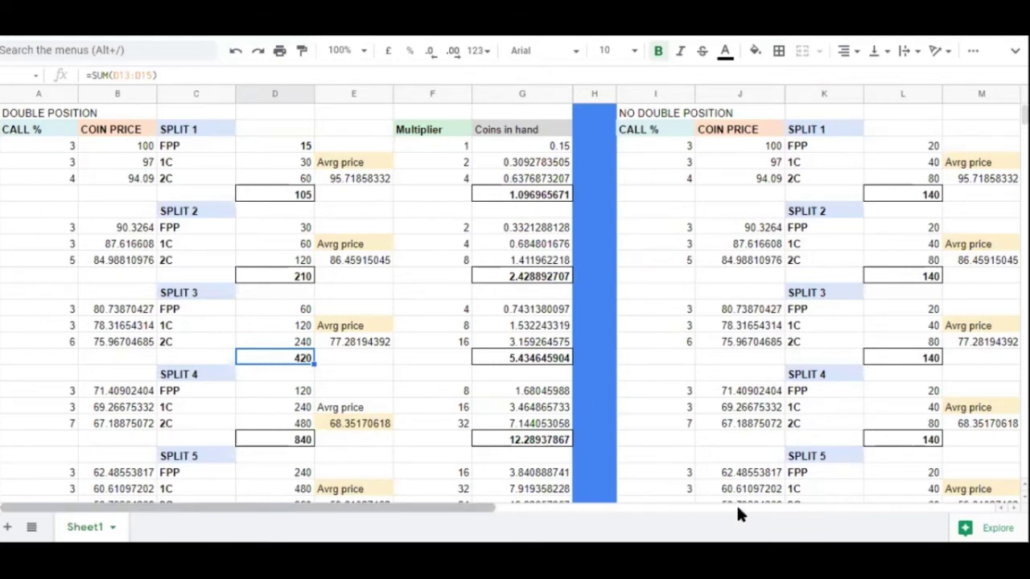
- Set Split 1's FPP amount in the no-double-position table to 15 and check the split total
scroll(736, 503, "right", 1)
scroll(740, 510, "right", 3)
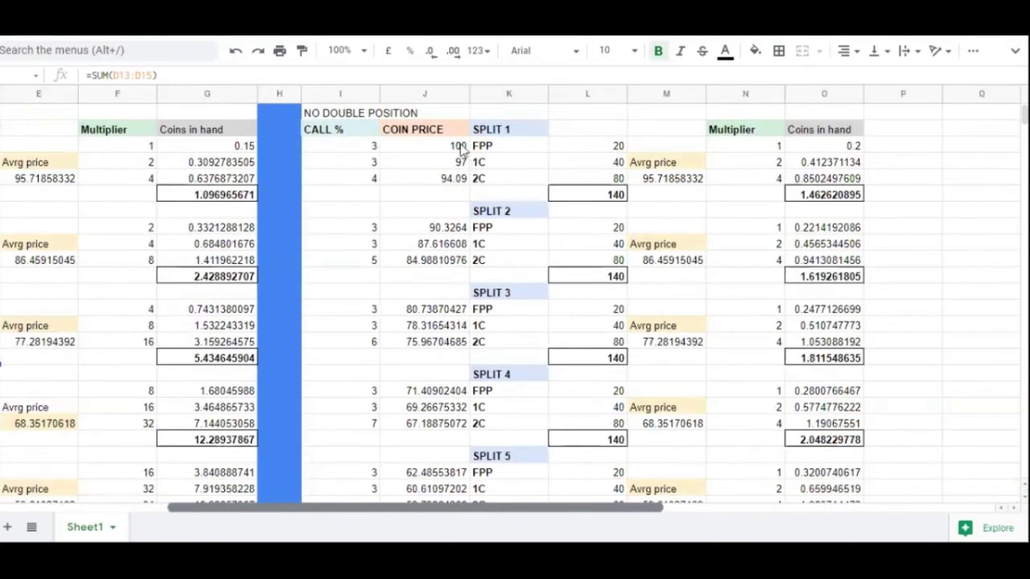
scroll(461, 142, "right", 2)
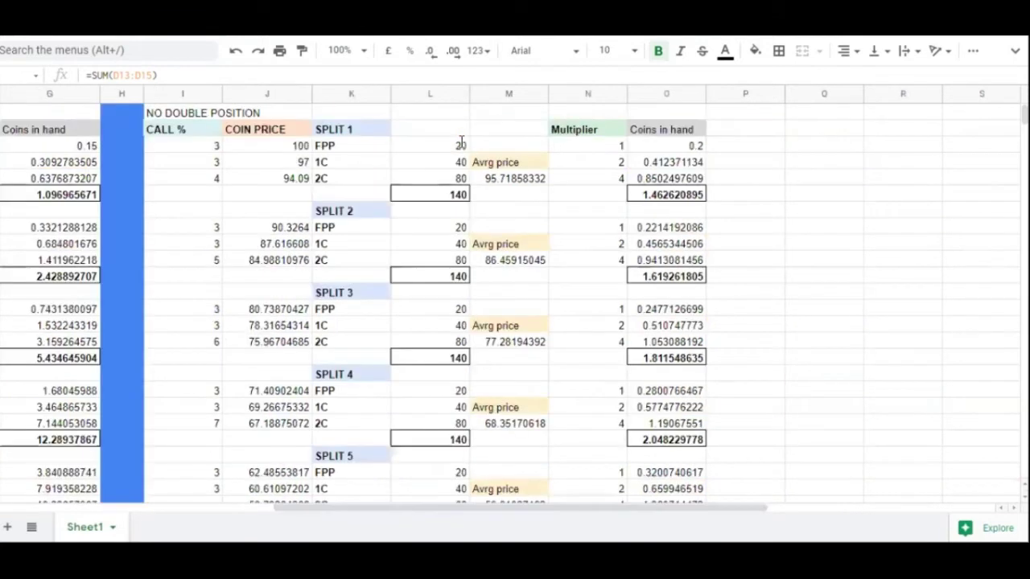
left_click(461, 142)
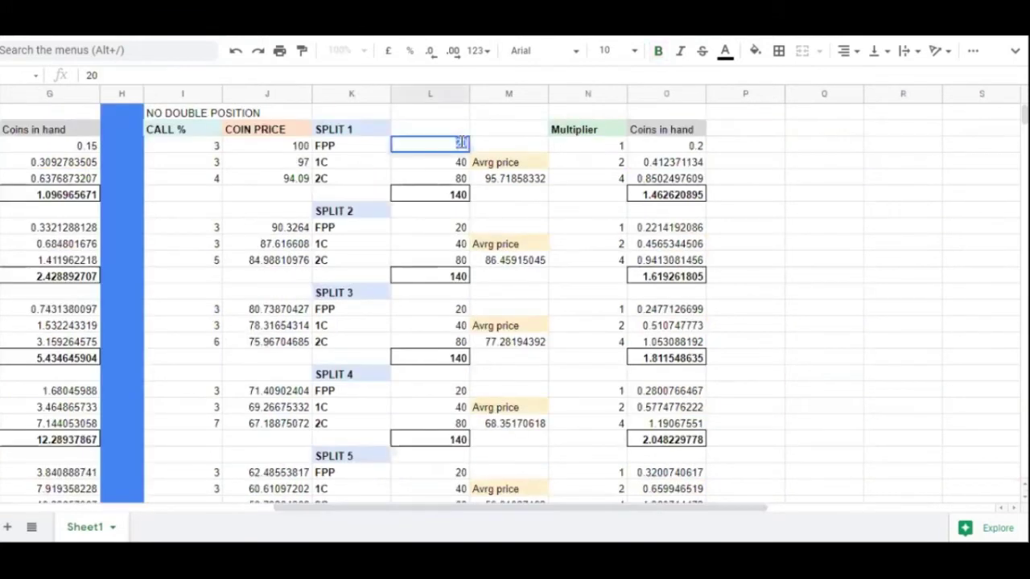
type("15")
left_click(505, 198)
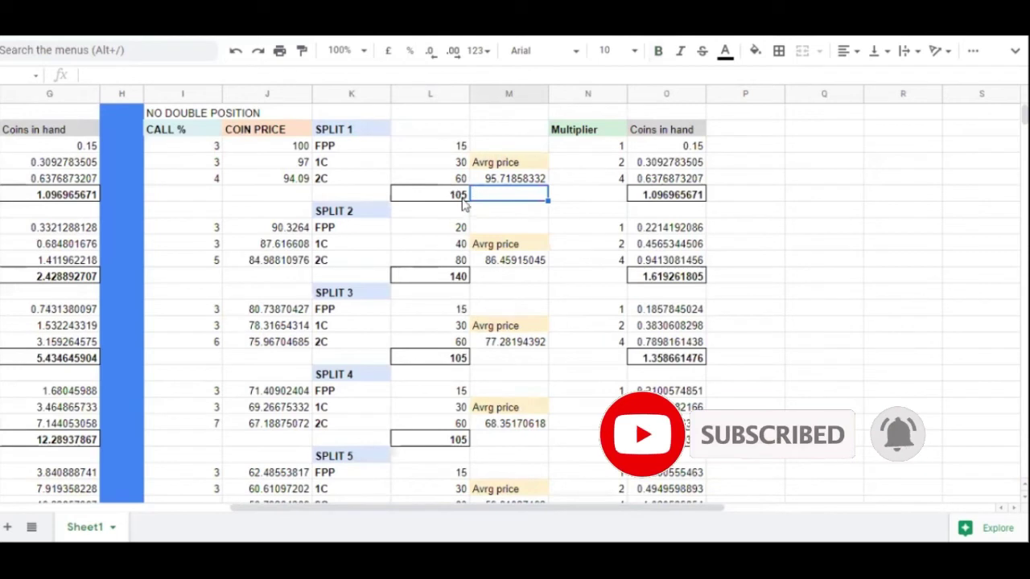
key("Left")
key("Up")
key("Up")
key("Up")
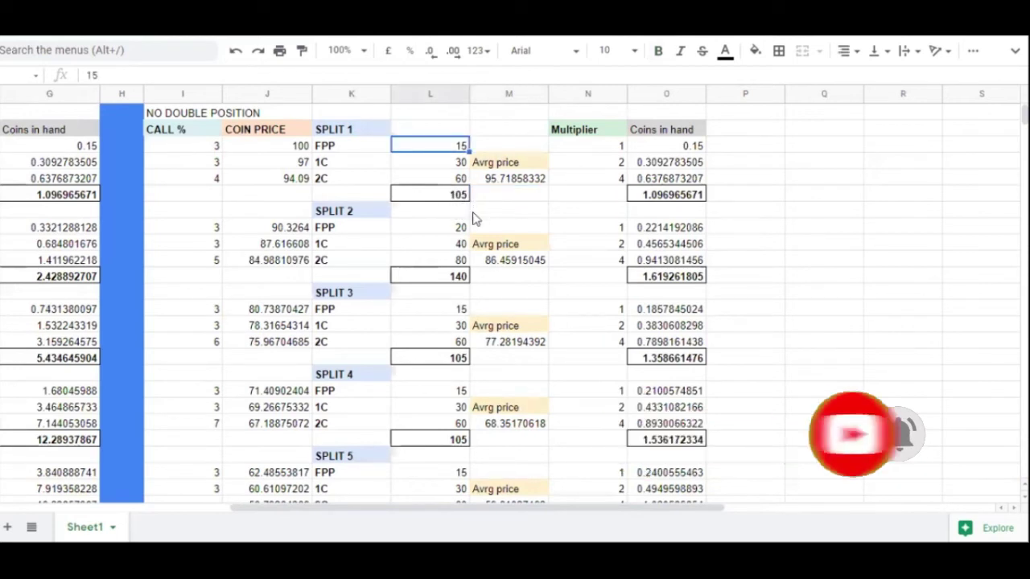
left_click(465, 195)
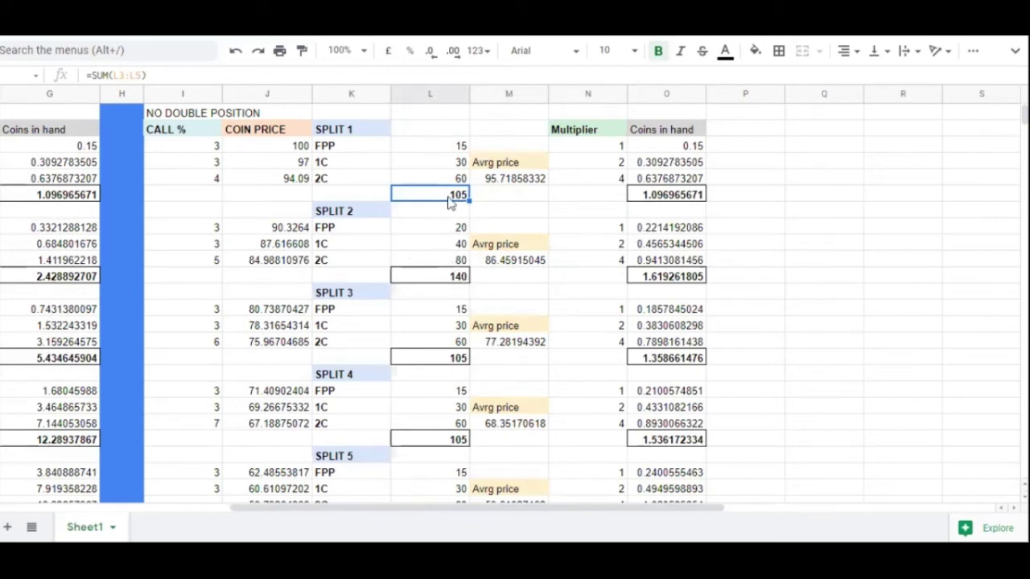
- Set Split 2's FPP amount in the no-double-position table to 15
left_click(464, 271)
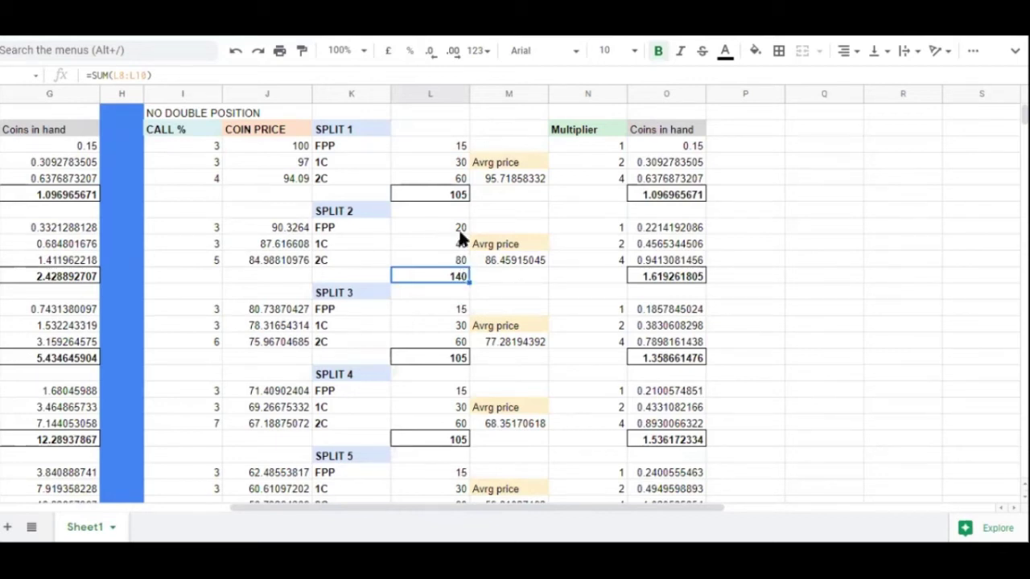
double_click(461, 229)
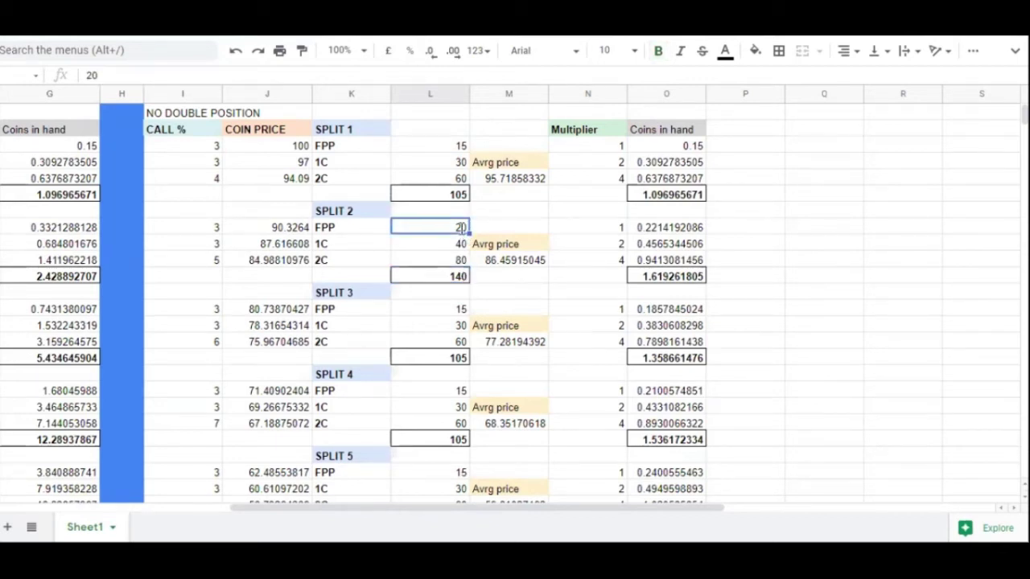
key("BackSpace")
type("15")
key("Return")
- Examine Split 3's FPP and second cover formulas and compare the no-double-position totals across Splits 1, 3 and 4
left_click(460, 342)
double_click(460, 342)
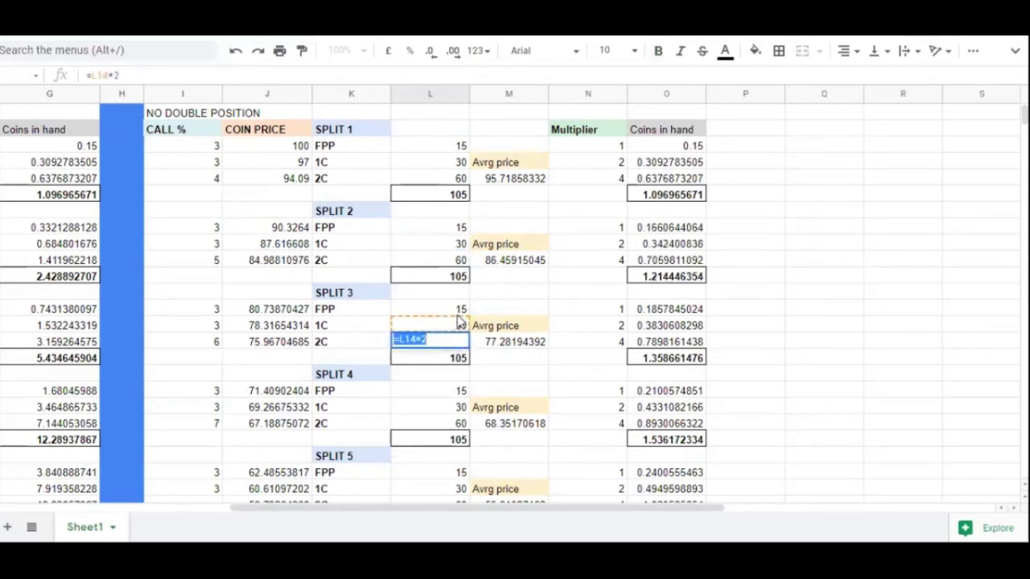
key("Return")
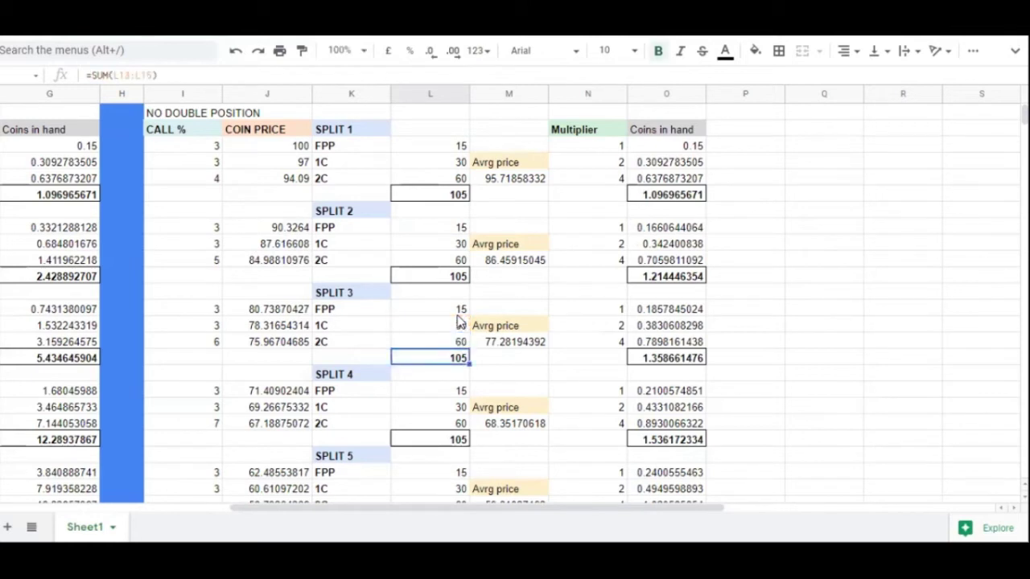
left_click(459, 310)
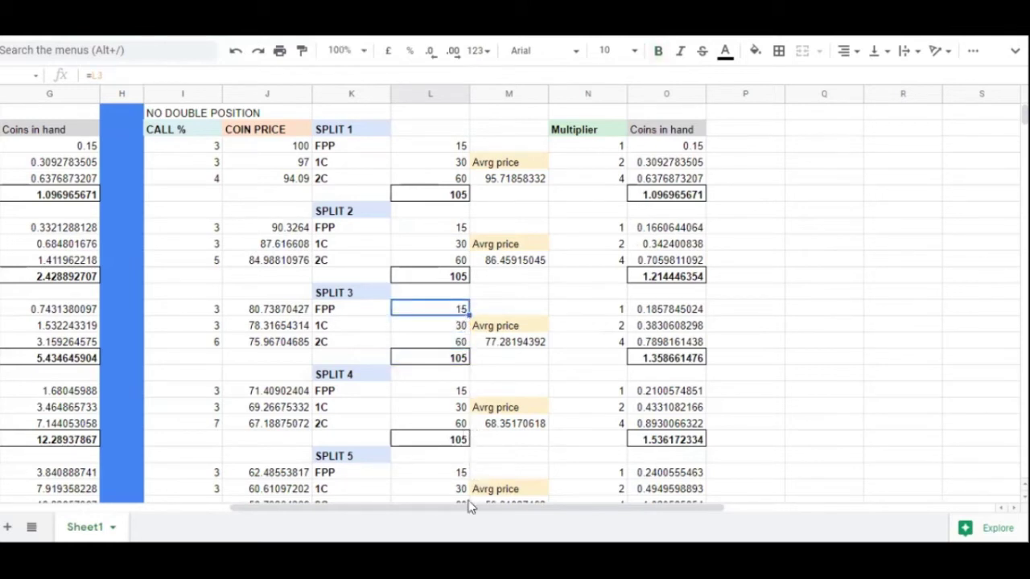
left_click(463, 145)
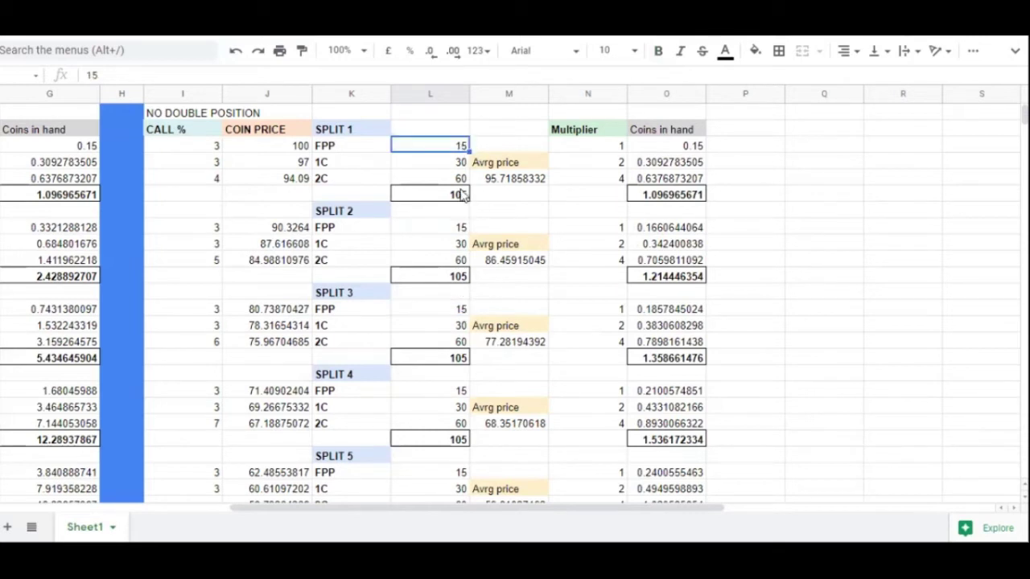
left_click(458, 195)
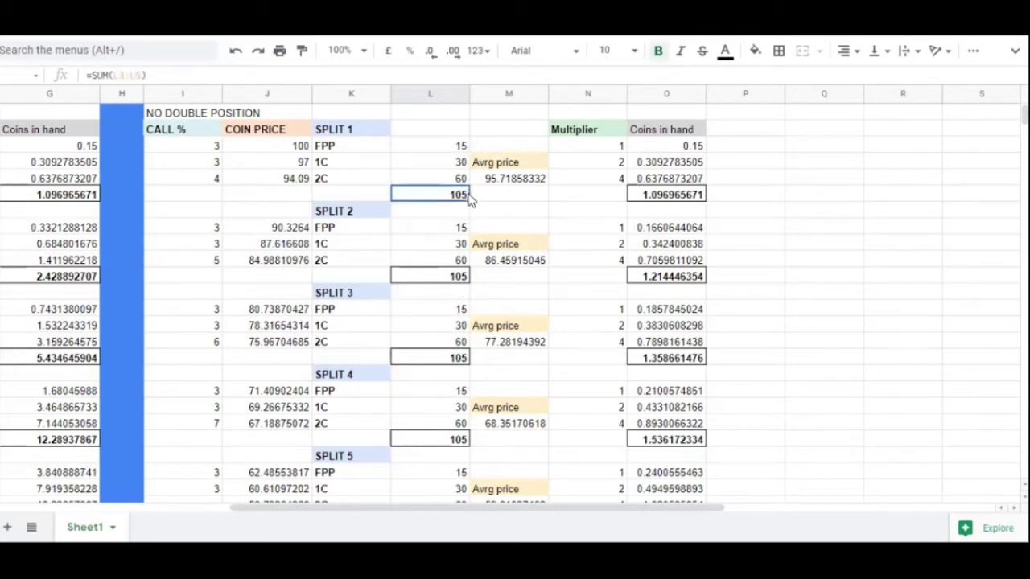
left_click(460, 360)
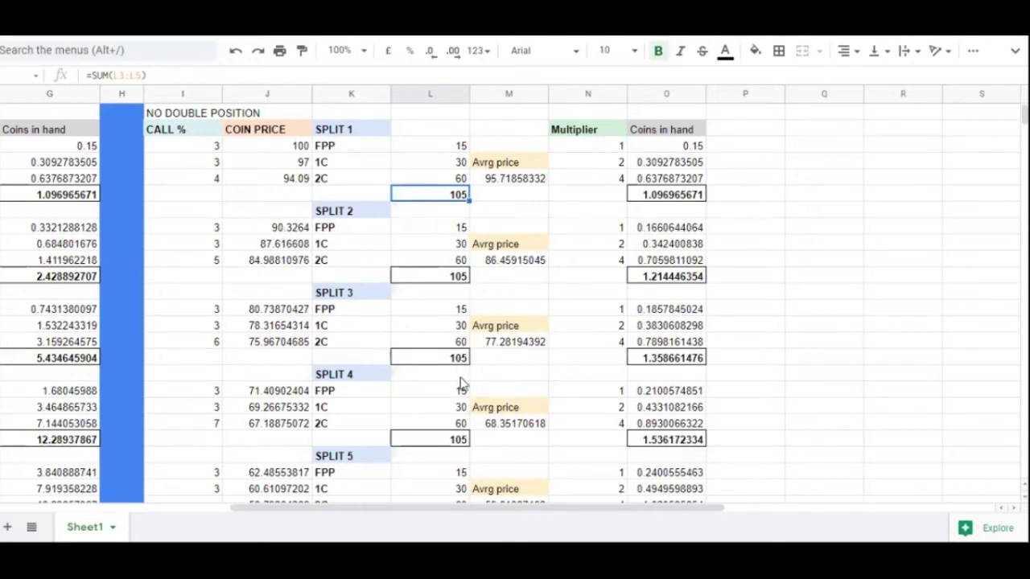
left_click(463, 442)
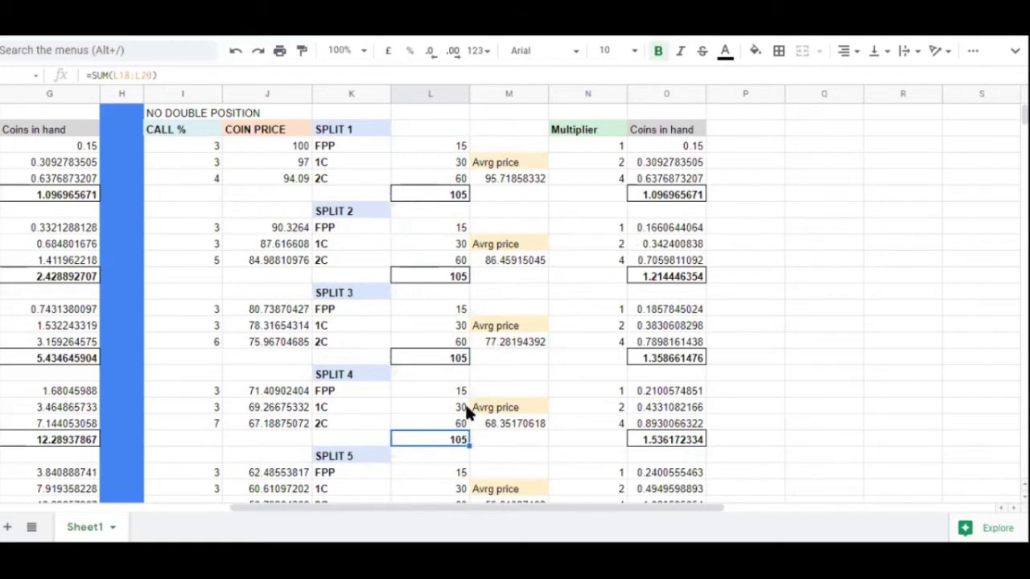
- Set Split 1's FPP amount in the no-double-position table to 20 and check the resulting split total
left_click(463, 145)
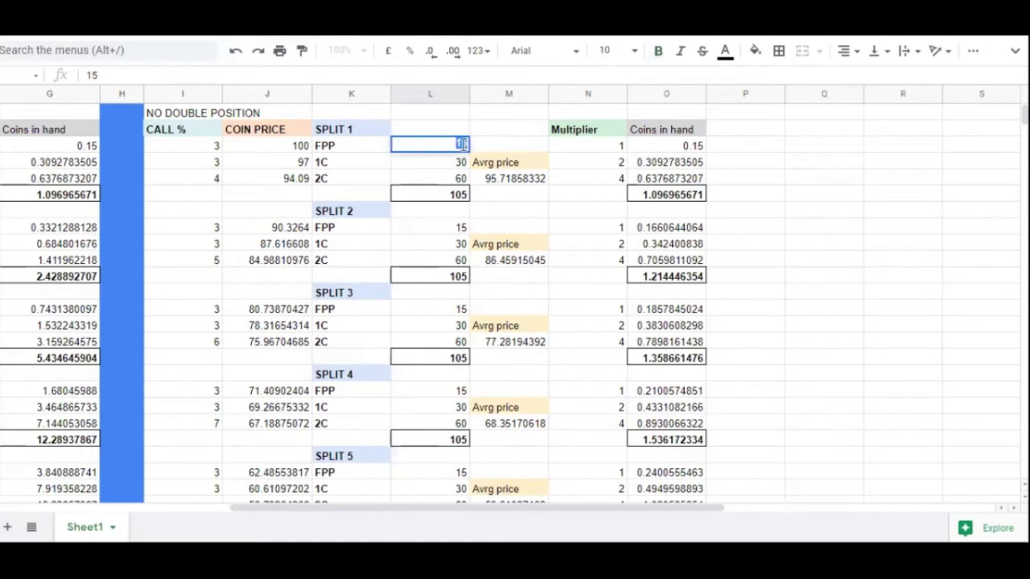
type("20")
key("Return")
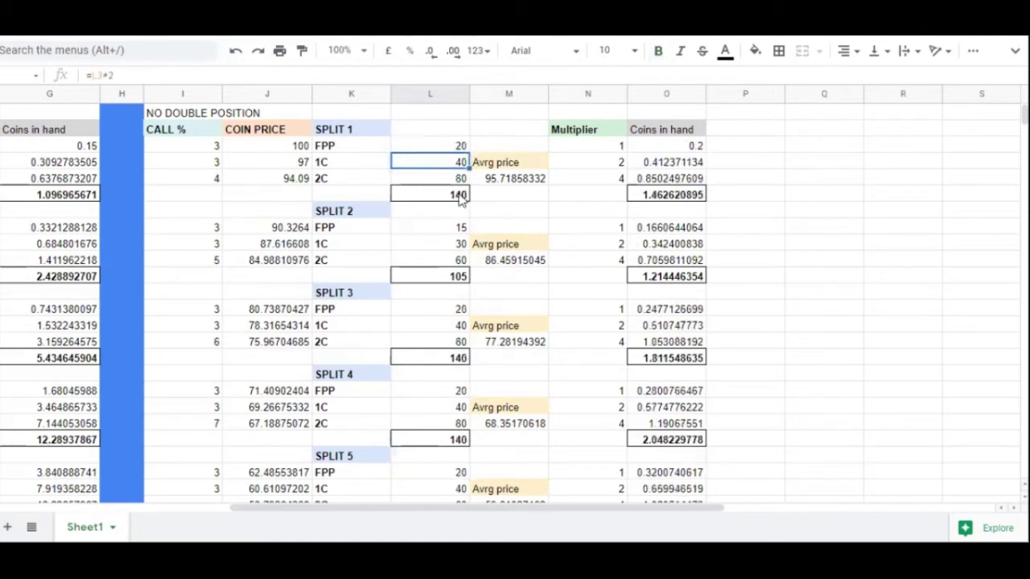
key("Down")
key("Down")
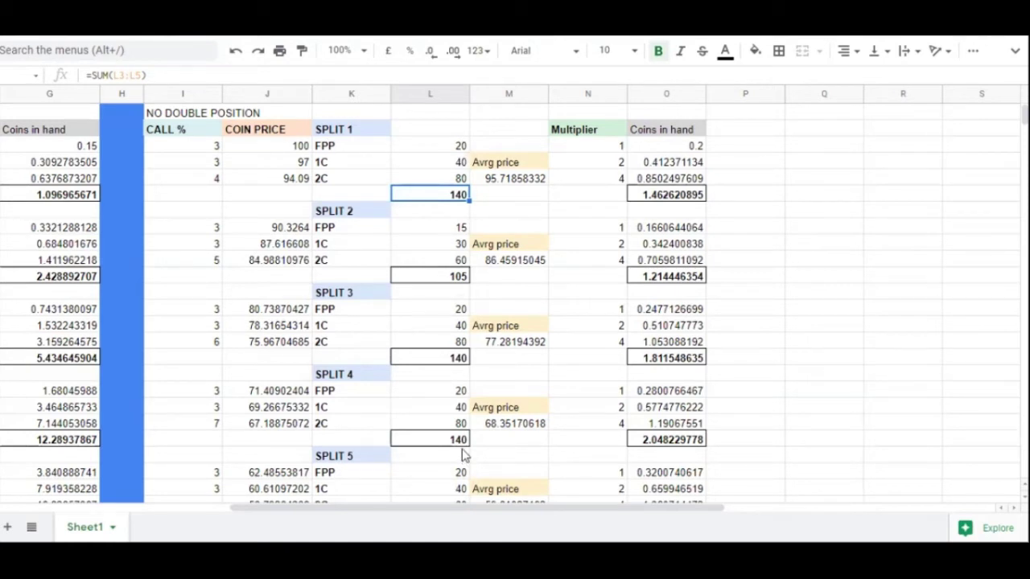
- Change Split 1's FPP amount in the no-double-position table to 30 and check the resulting split total
left_click(461, 146)
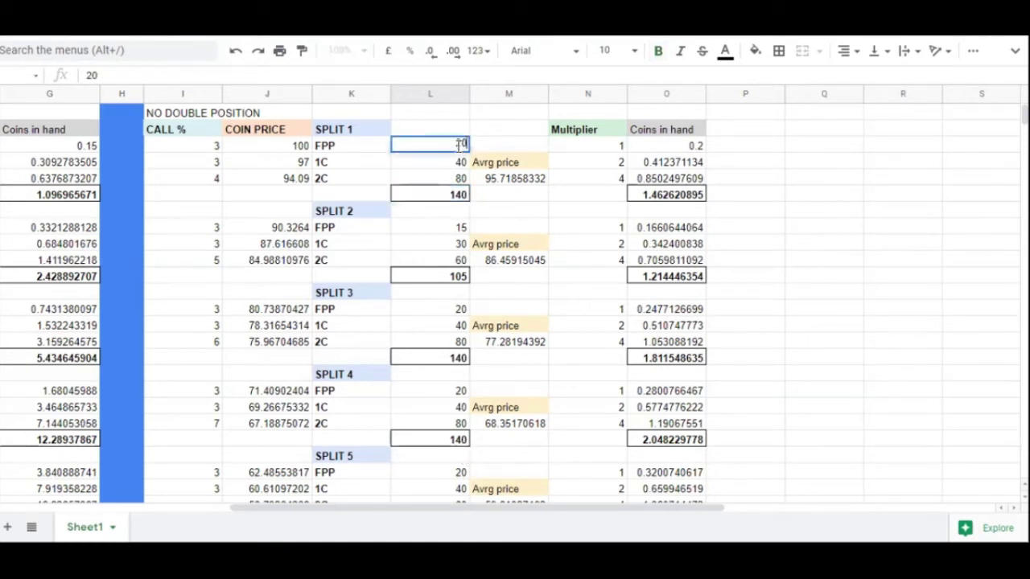
double_click(460, 145)
type("3")
key("Return")
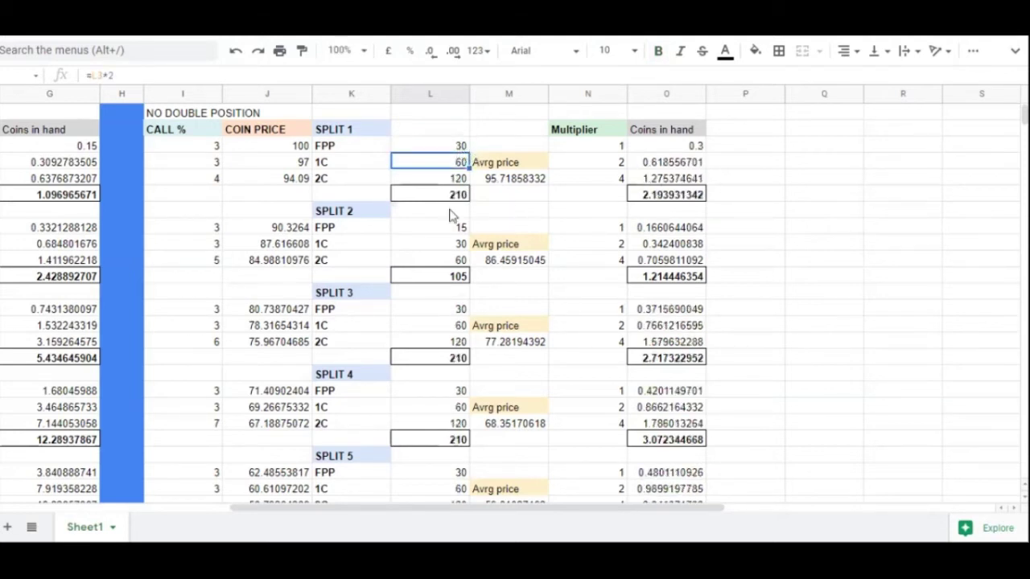
left_click(459, 200)
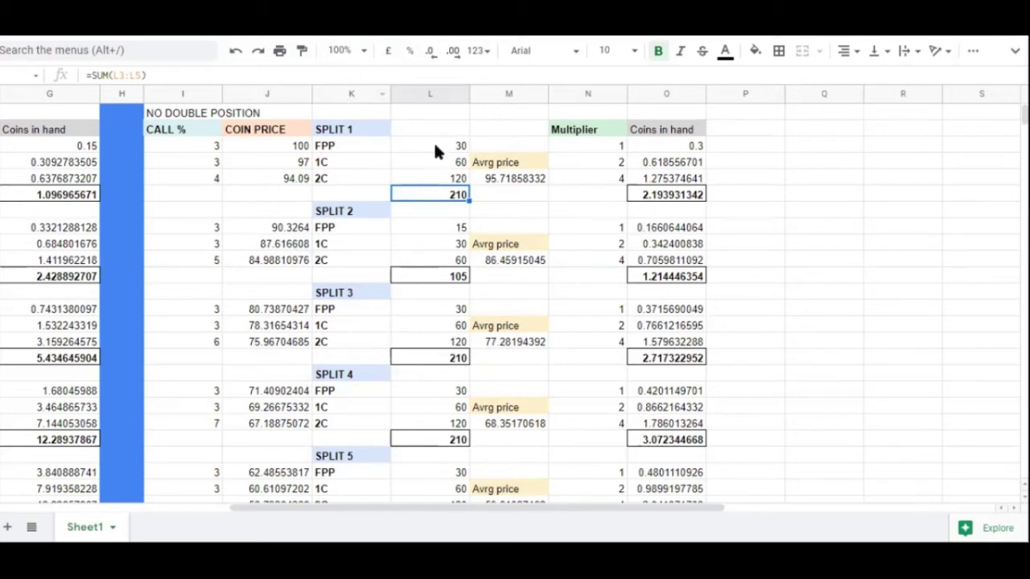
- Return Split 1's FPP amount in the no-double-position table to 15
left_click(465, 144)
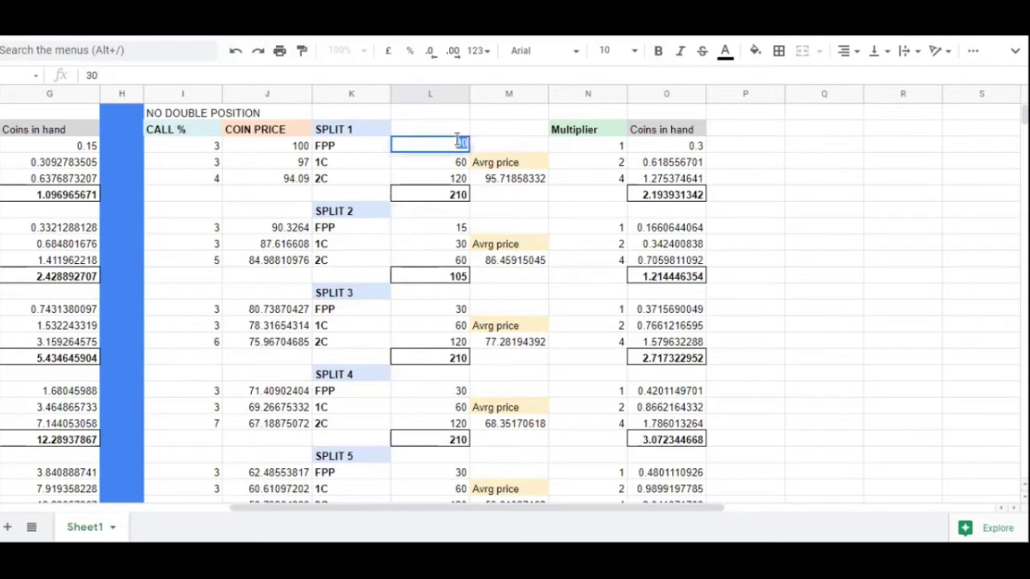
type("15")
key("Return")
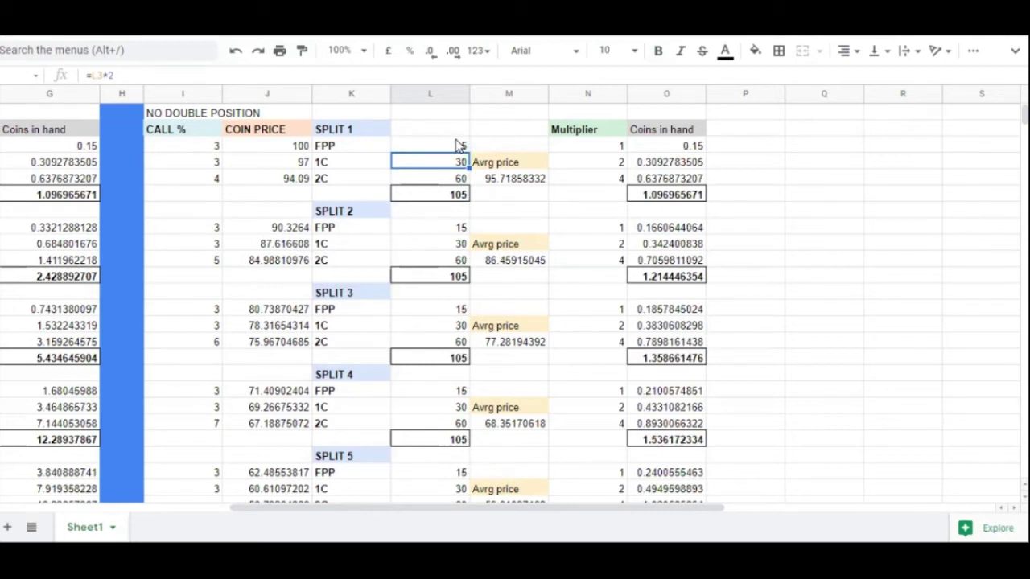
key("Down")
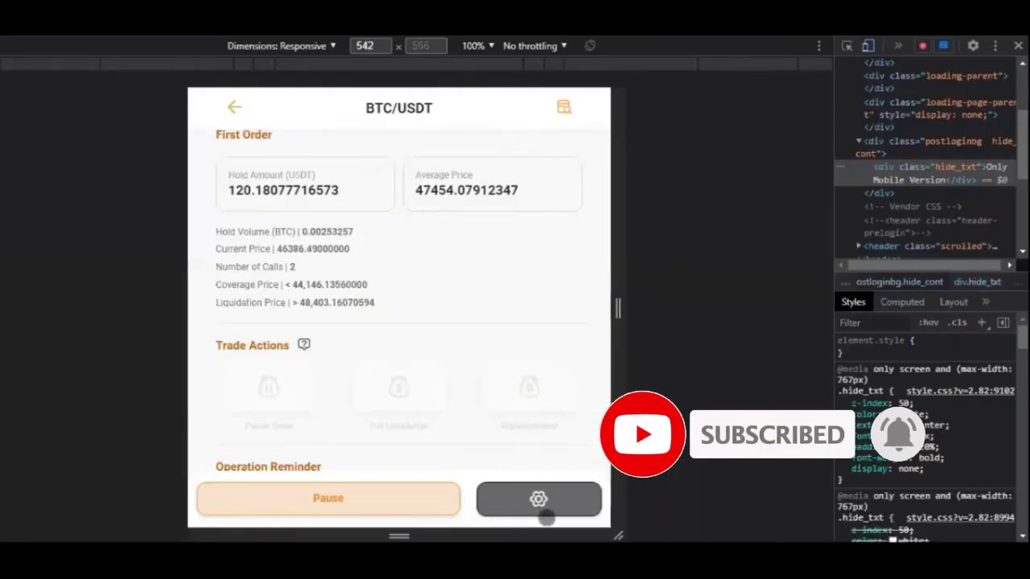
- Set the BTC/USDT bot's number of splits to 1 and update its transaction settings
scroll(546, 518, "down", 2)
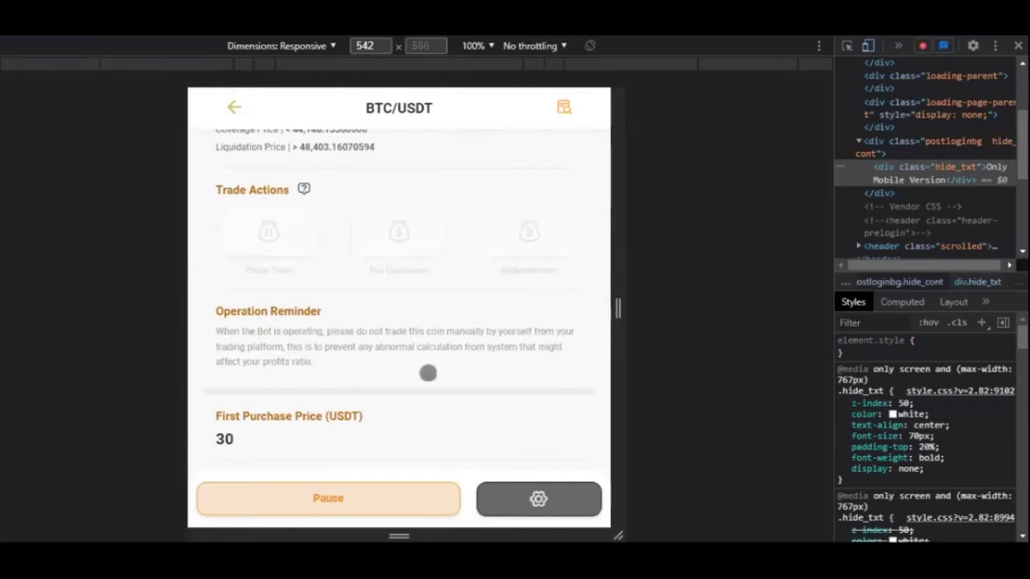
scroll(356, 329, "up", 2)
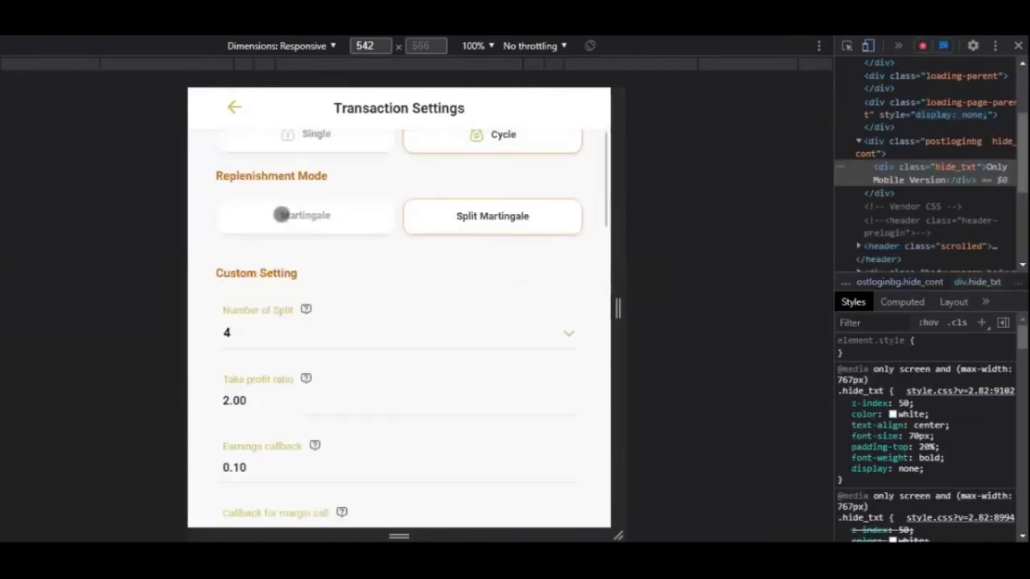
scroll(354, 214, "down", 2)
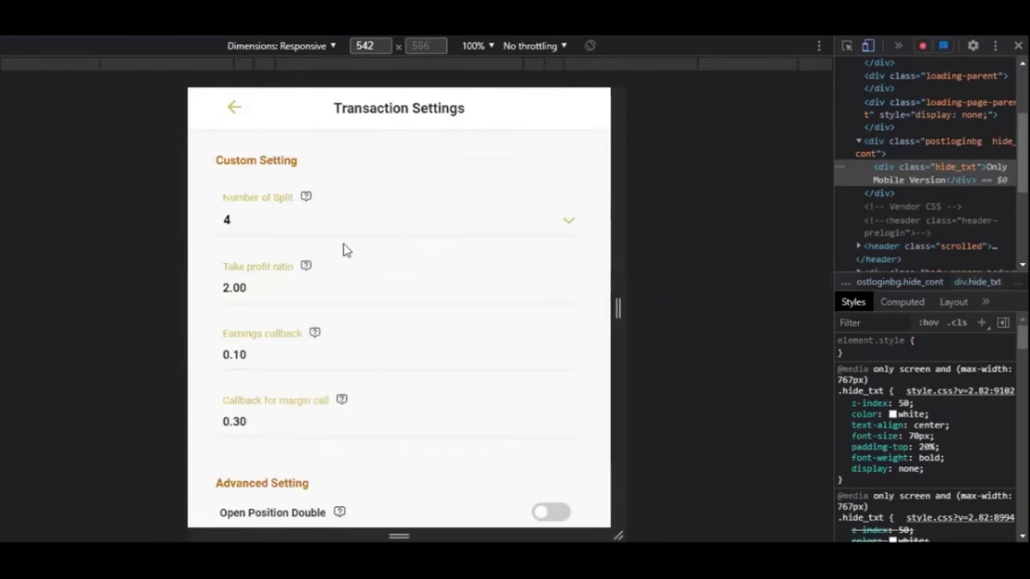
left_click(247, 256)
left_click(245, 251)
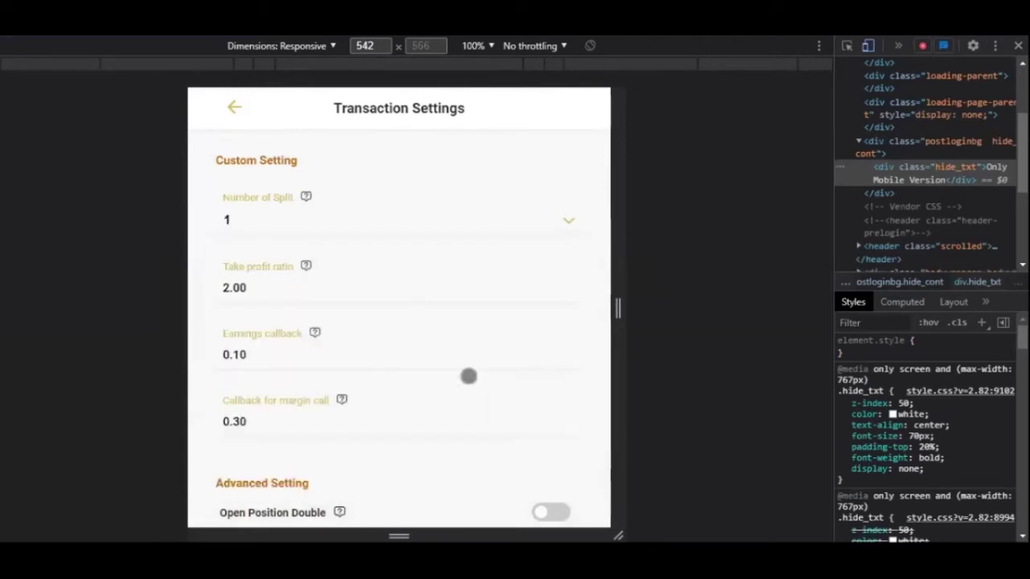
scroll(507, 461, "down", 2)
scroll(506, 461, "down", 2)
scroll(404, 480, "down", 2)
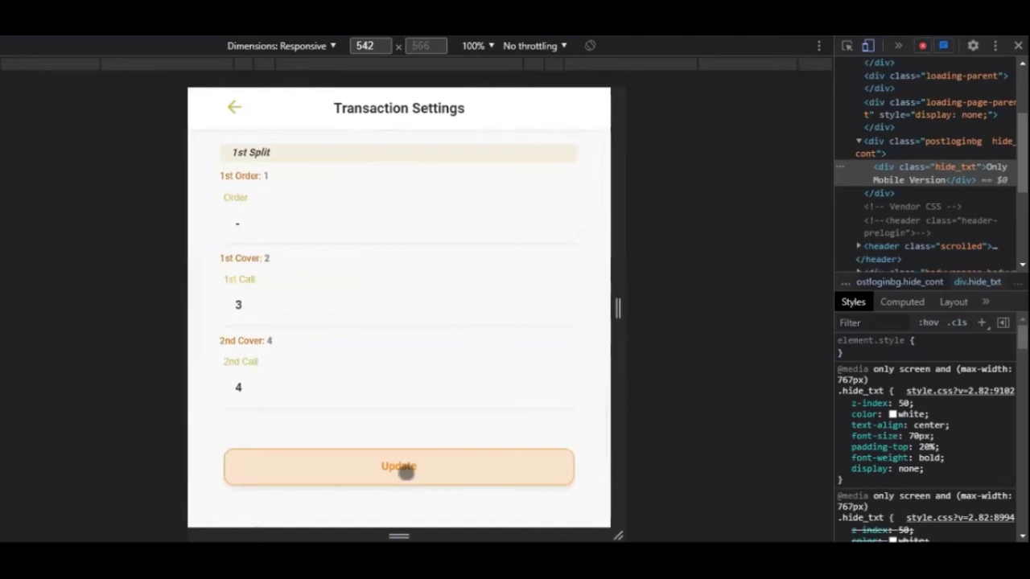
left_click(406, 478)
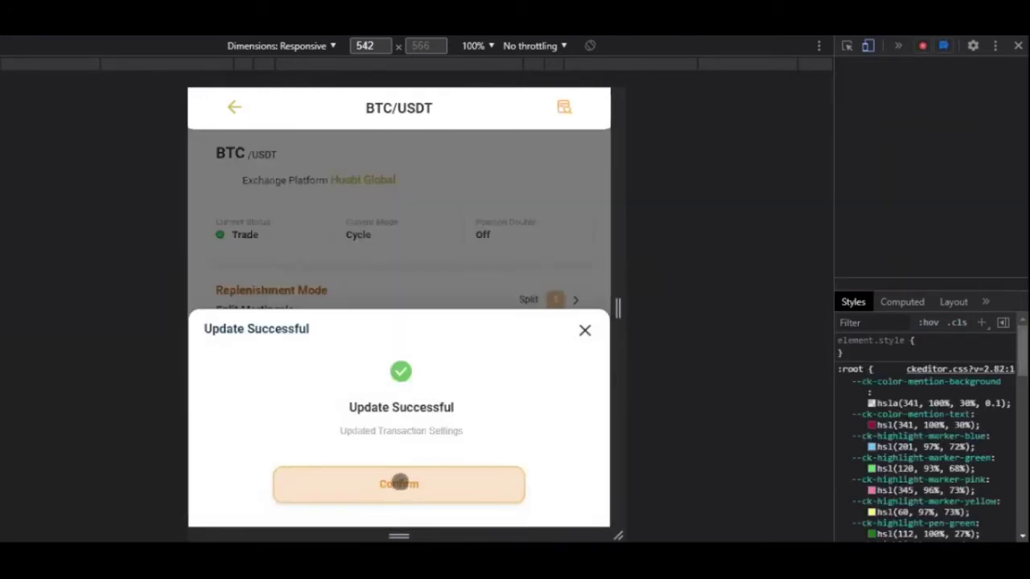
scroll(381, 338, "down", 10)
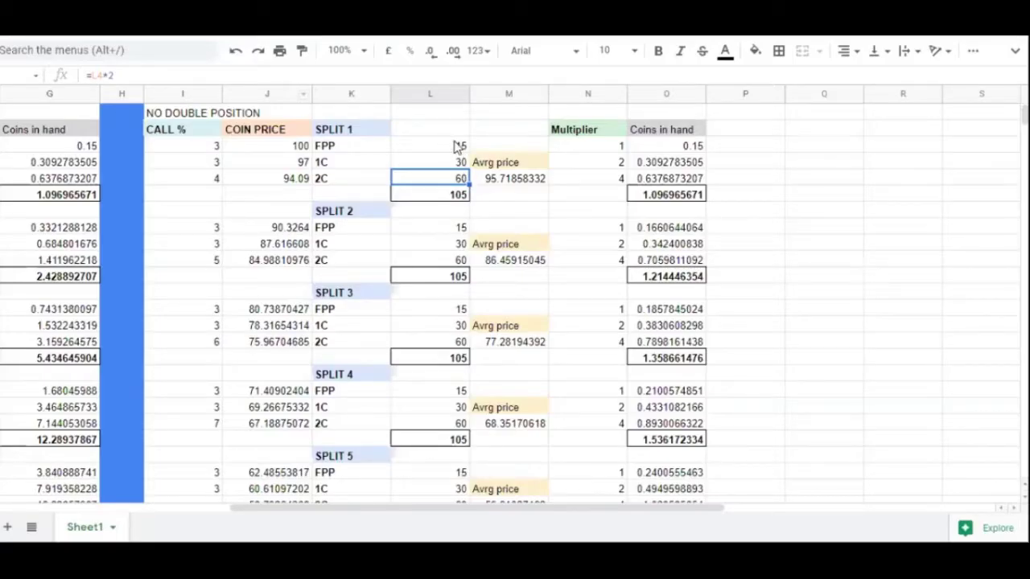
- Examine Split 1's FPP, first cover, second cover and total amounts in the no-double-position table
left_click(452, 146)
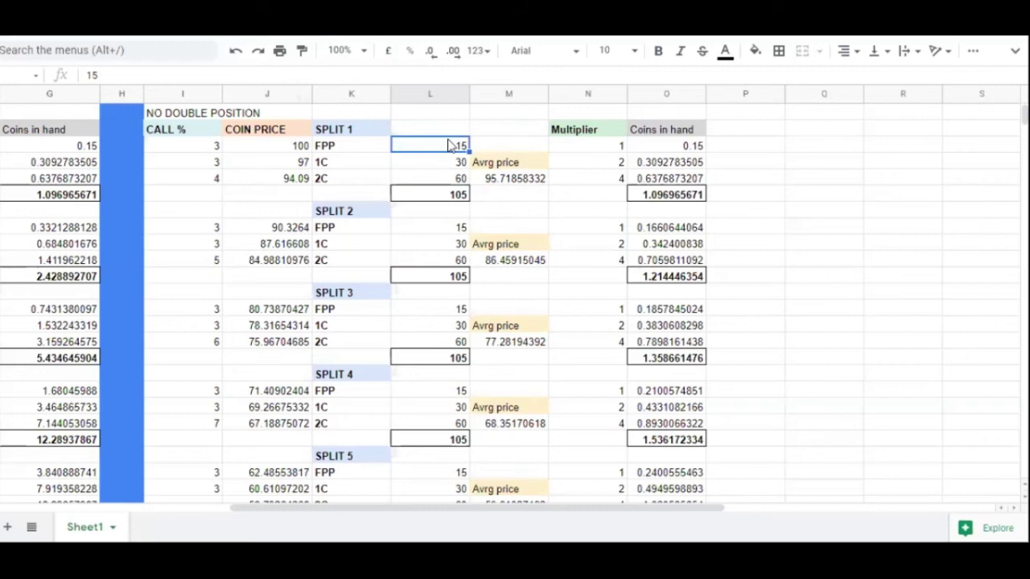
left_click(455, 162)
left_click(457, 180)
left_click(460, 196)
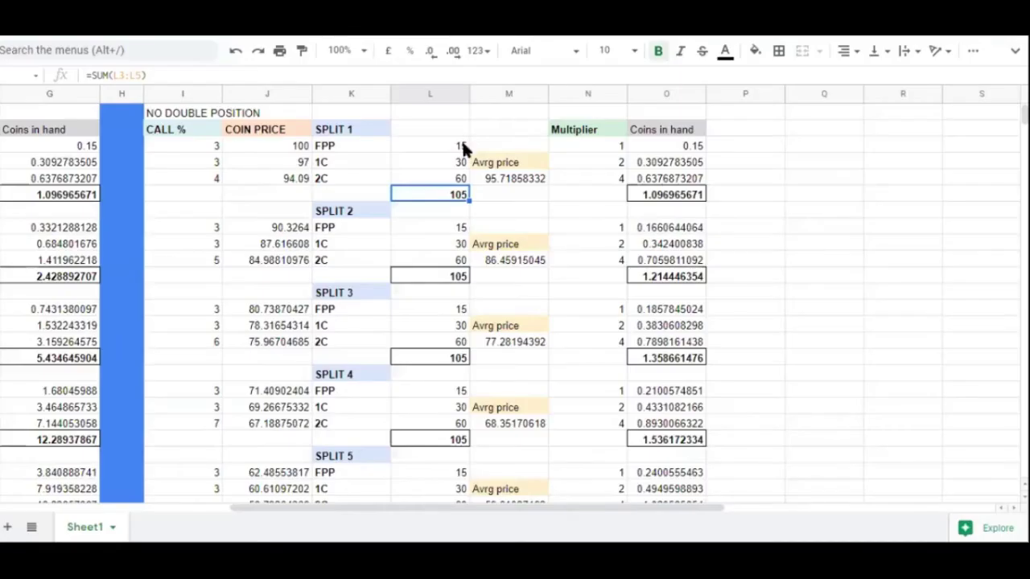
- Set Split 1's FPP amount in the no-double-position table to 20
left_click(464, 145)
double_click(464, 145)
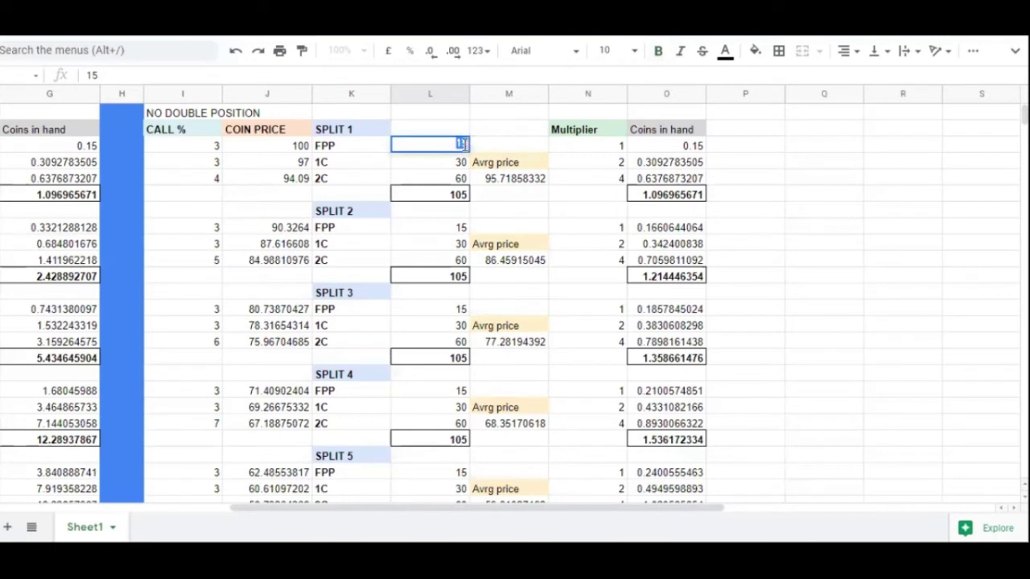
type("20")
key("Return")
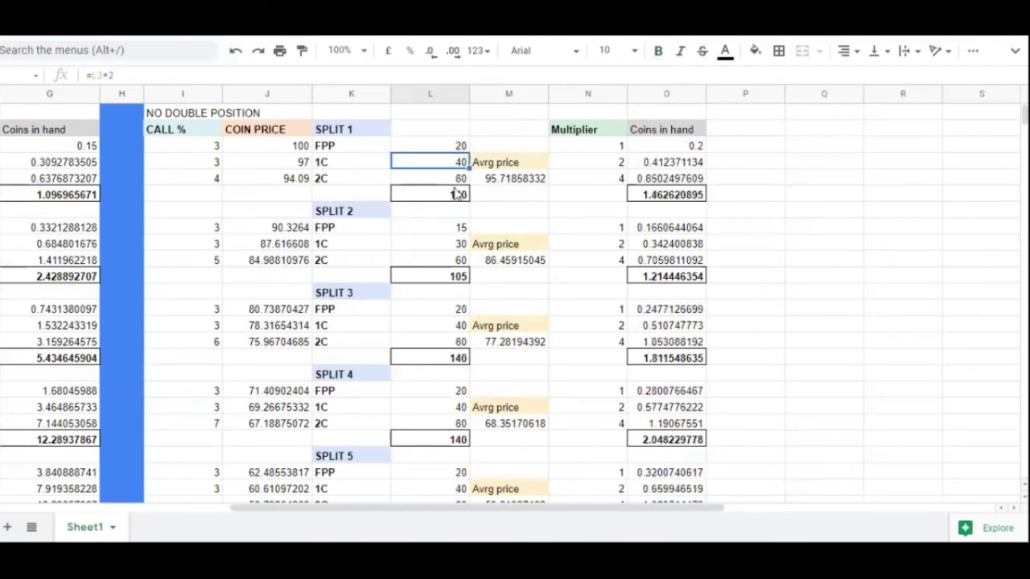
- Check Split 1's total formula in the spreadsheet against the BTC/USDT bot's split settings and first order details
left_click(458, 197)
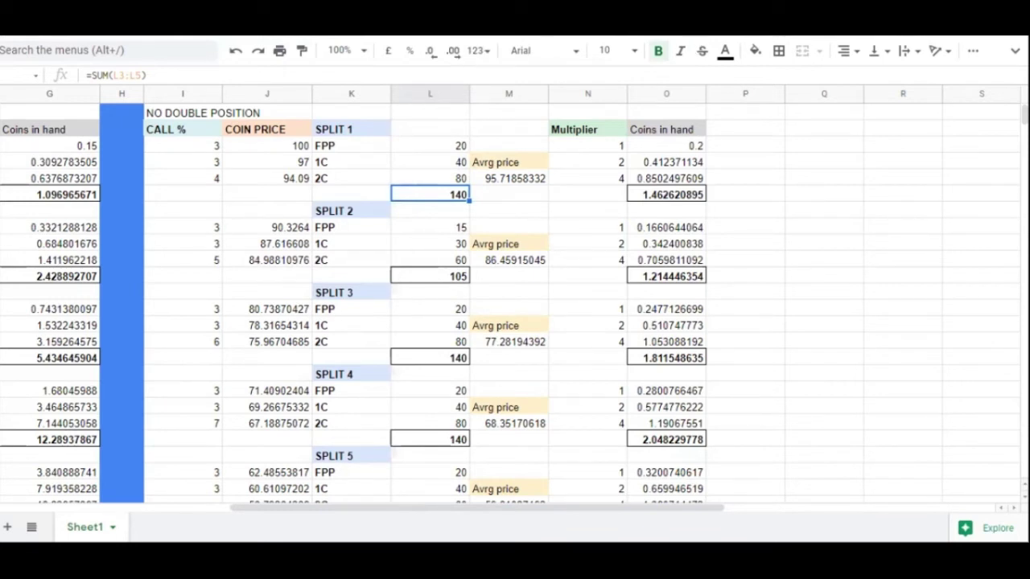
key("alt+Tab")
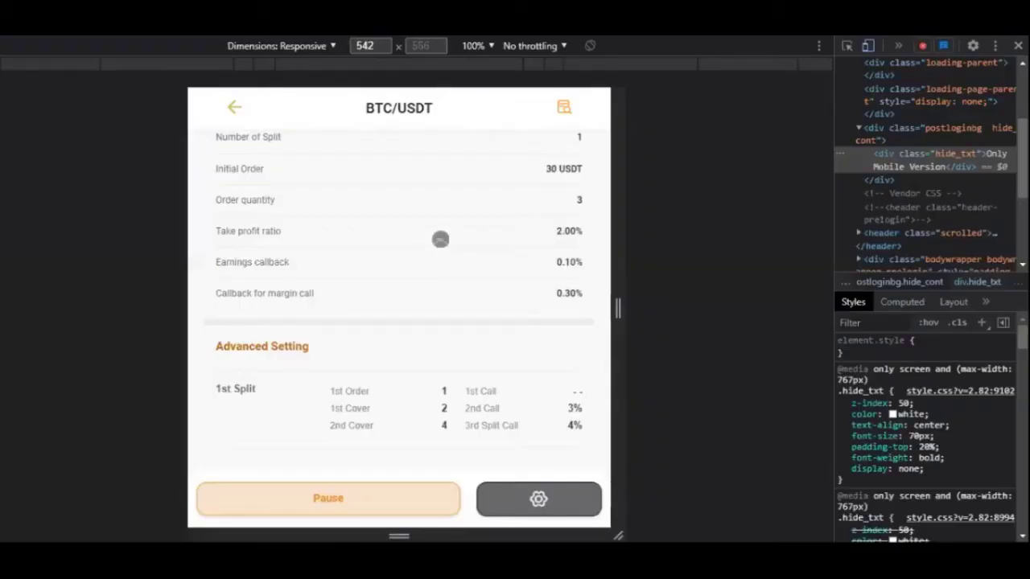
scroll(440, 239, "up", 6)
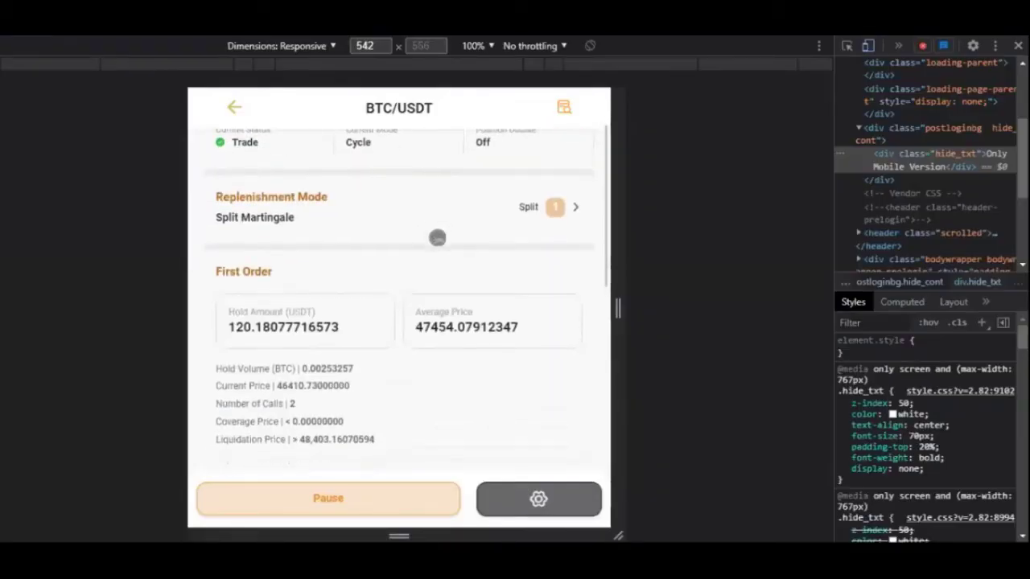
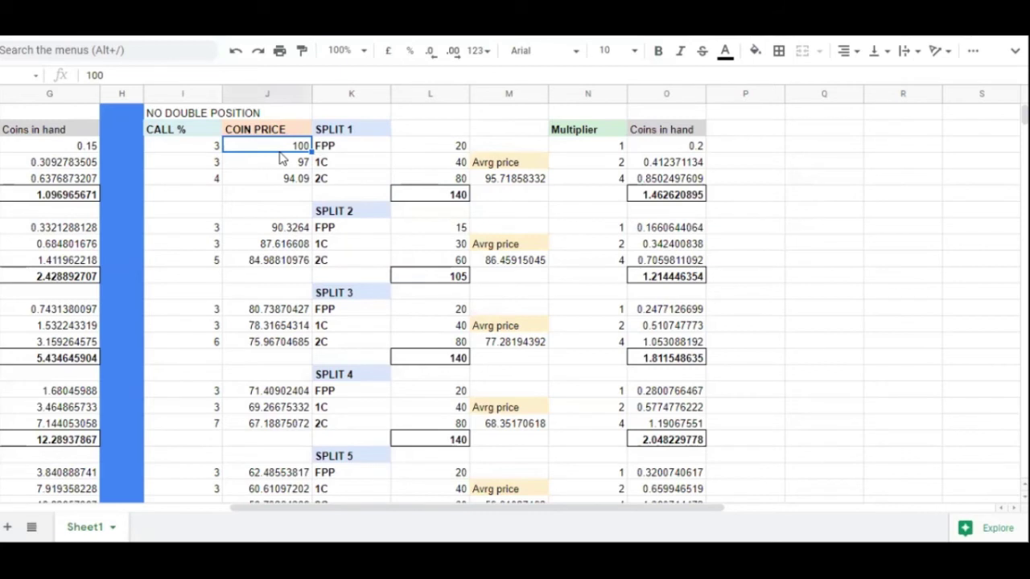
- Examine Split 1's call percentages in the no-double-position table and how the first cover amount derives from the FPP
left_click(215, 168)
left_click(215, 180)
left_click(211, 167)
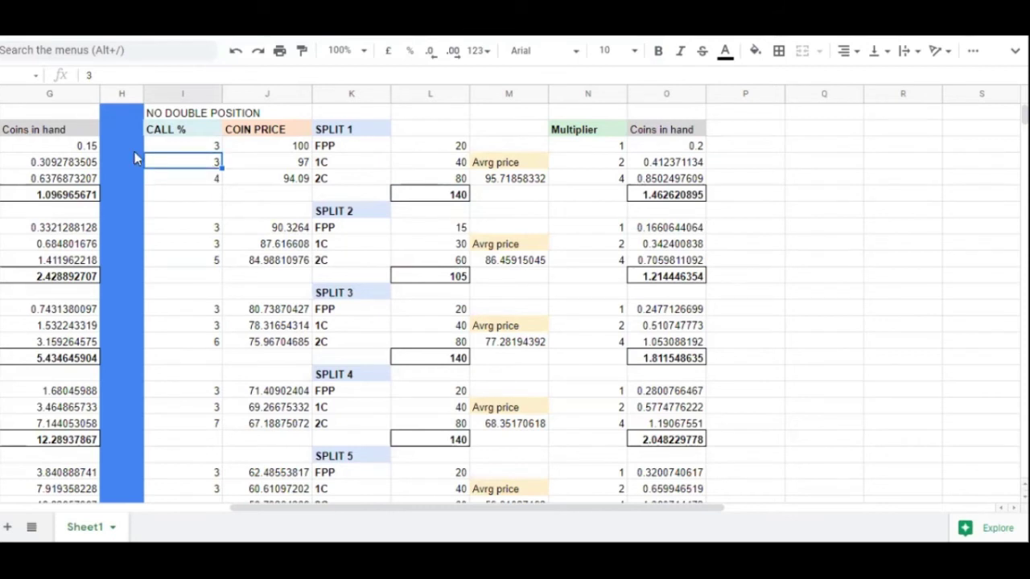
left_click(198, 128)
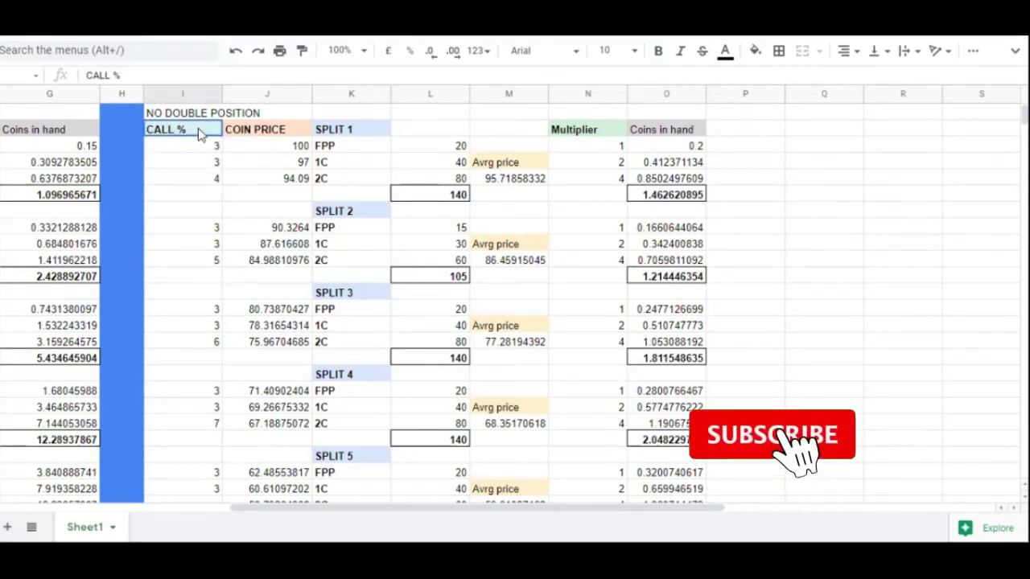
left_click(216, 166)
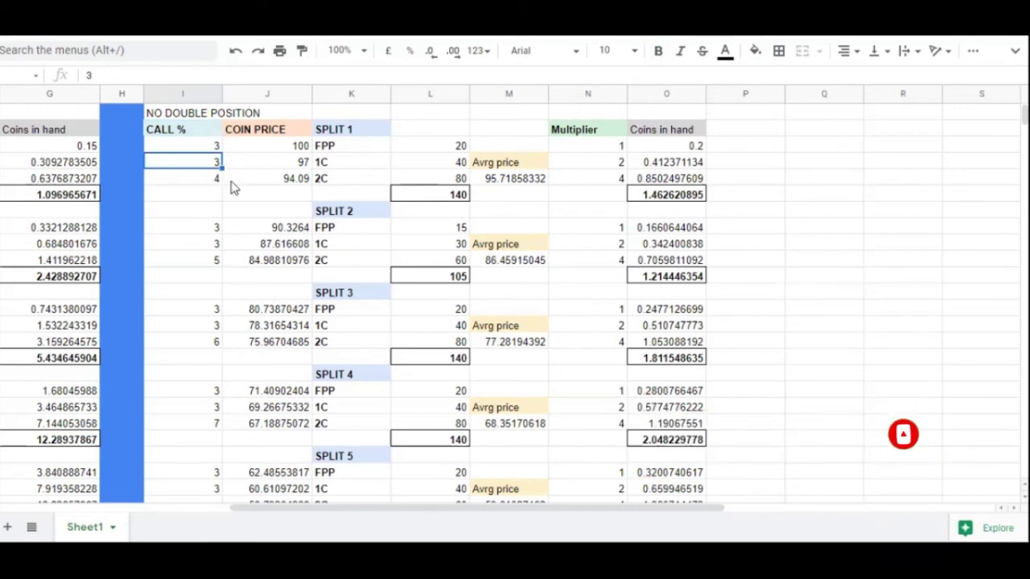
left_click(324, 164)
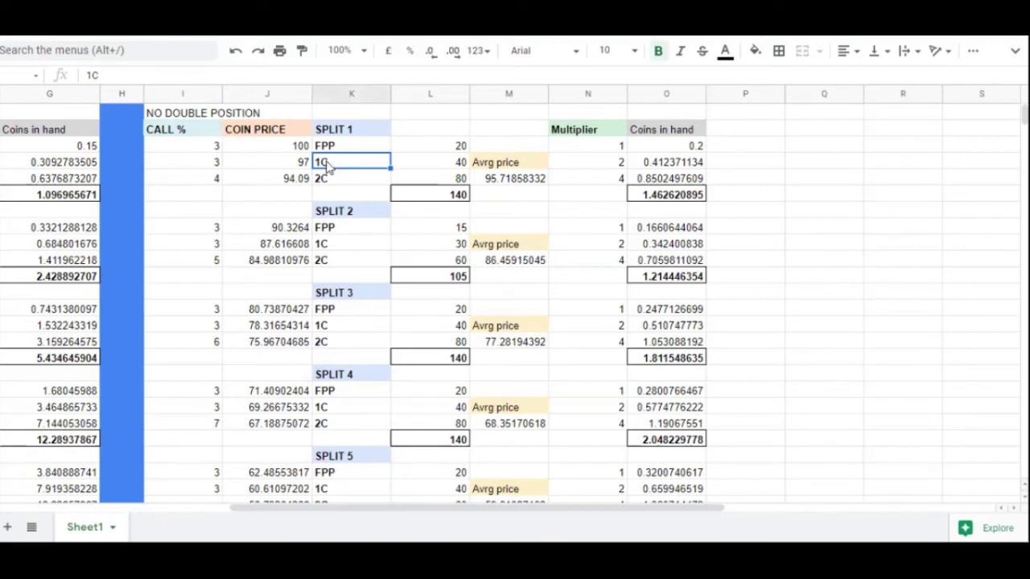
left_click(464, 165)
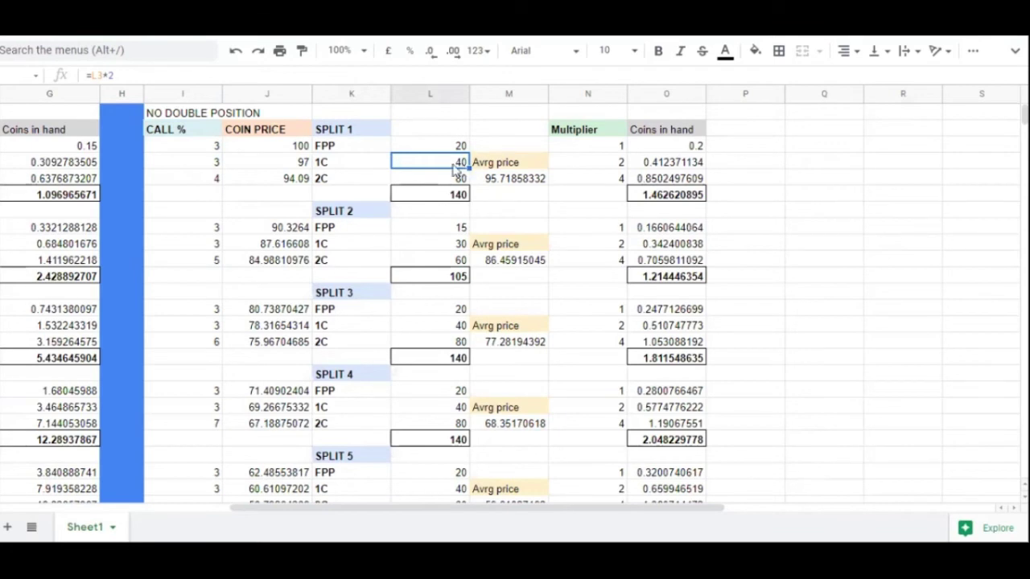
scroll(463, 166, "down", 1)
left_click(465, 115)
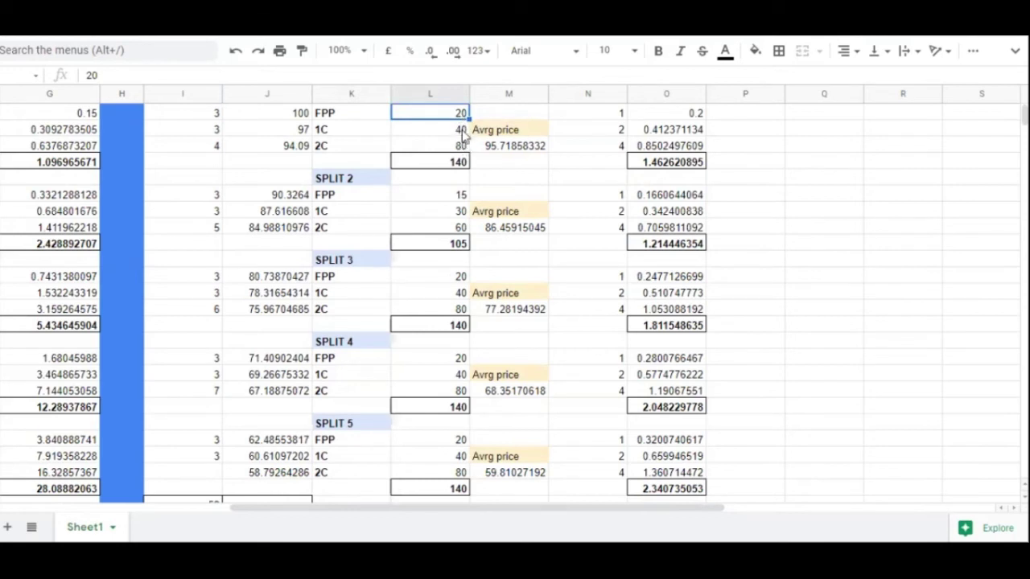
left_click(463, 131)
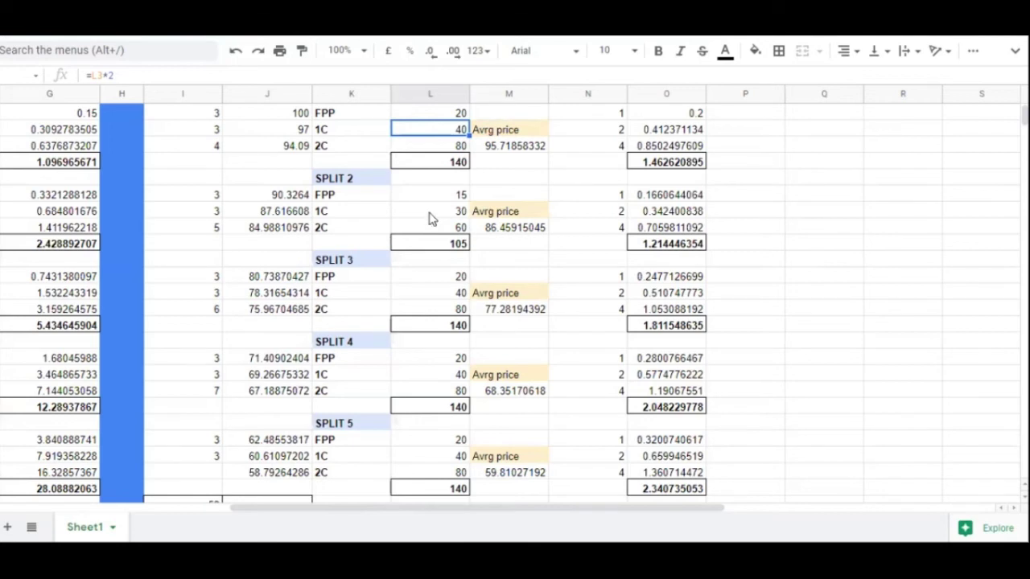
- Examine Split 1's second cover call percentage and compare its amount formula with the first cover's
left_click(215, 150)
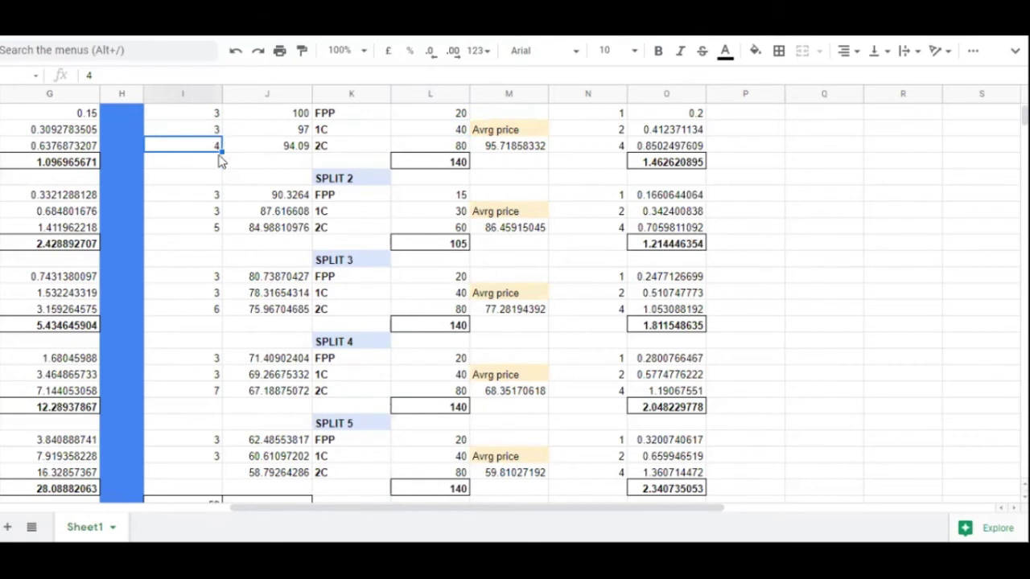
left_click_drag(219, 150, 217, 135)
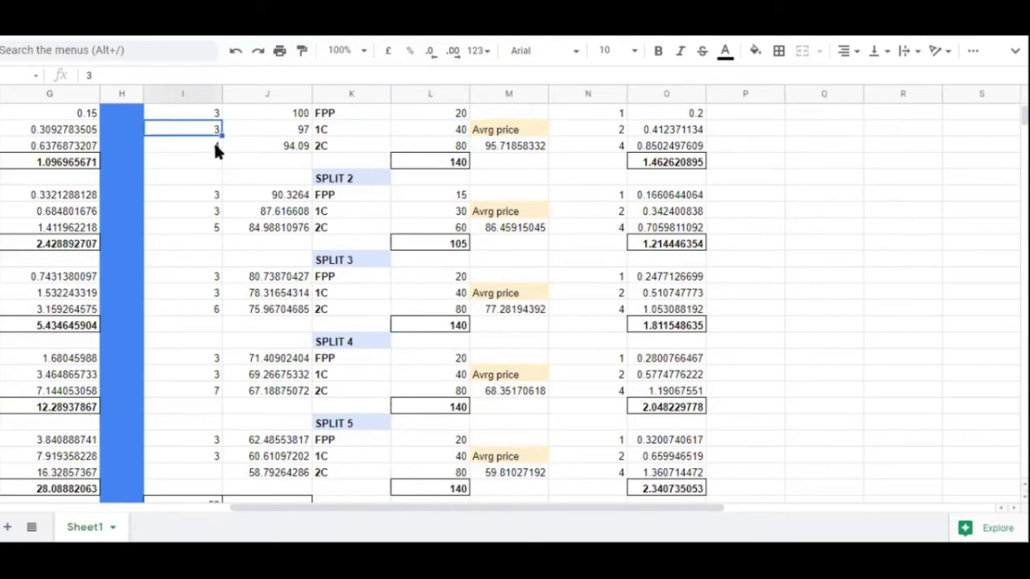
left_click(214, 149)
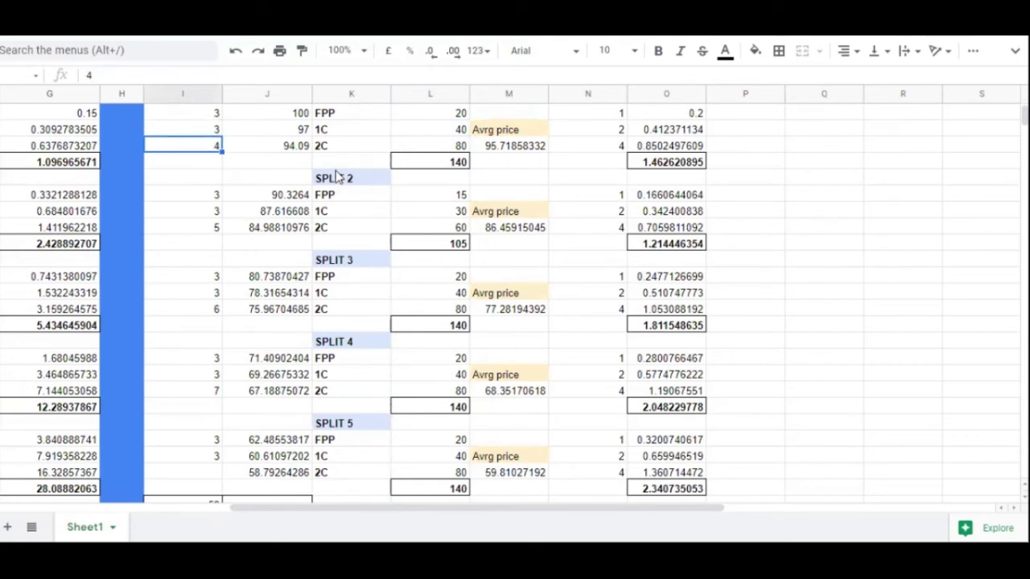
left_click(332, 143)
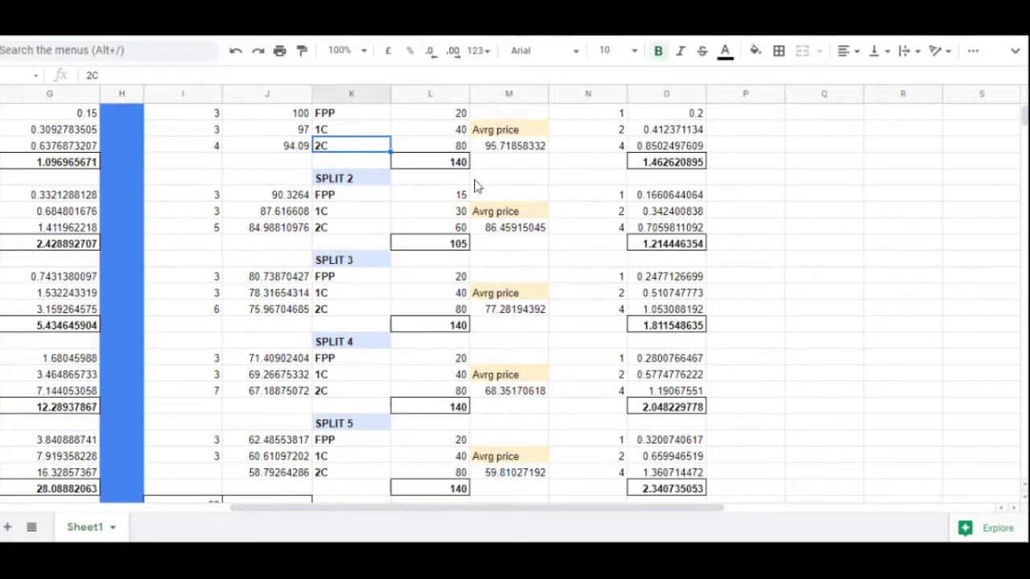
left_click(466, 148)
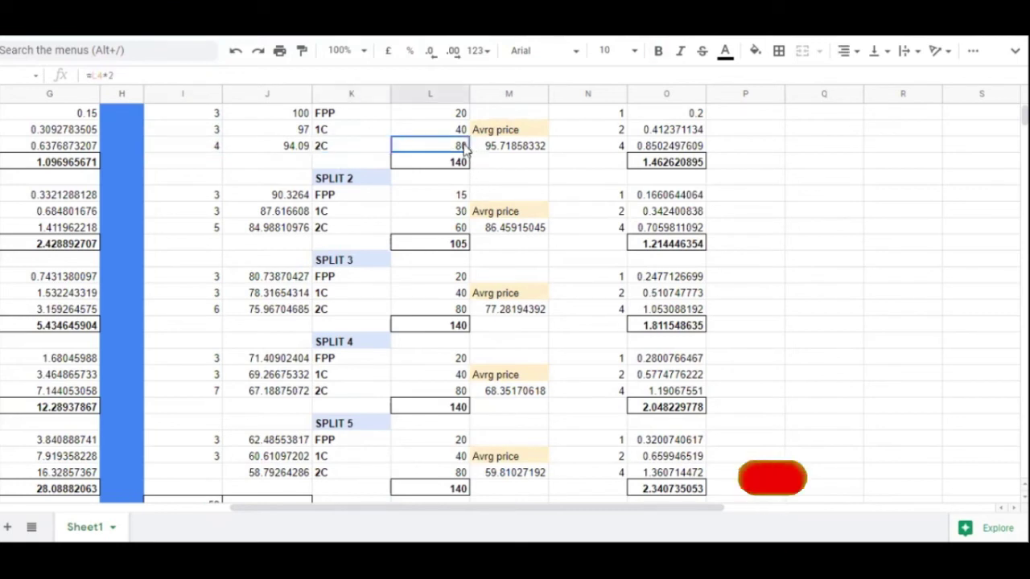
left_click(463, 131)
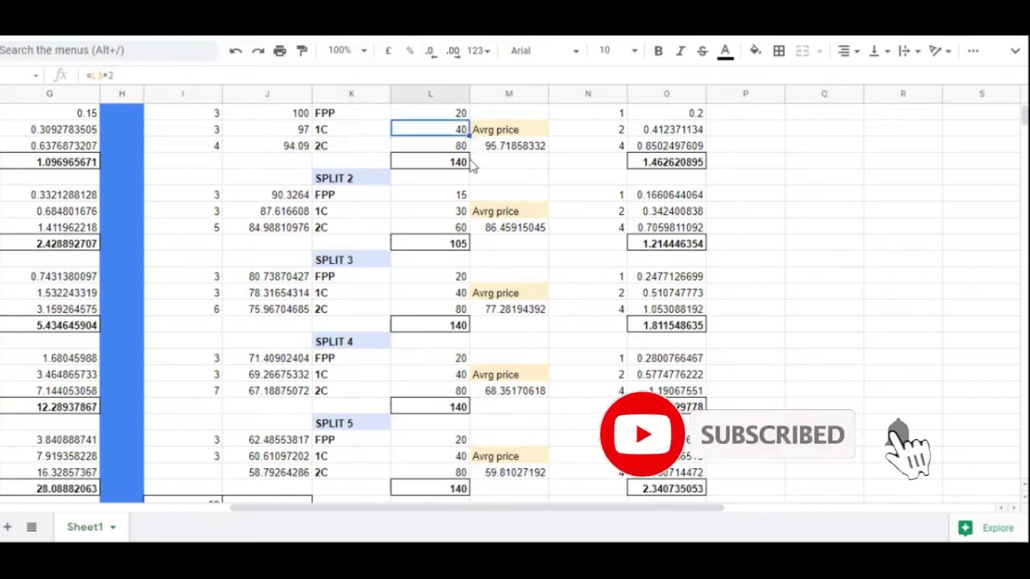
left_click(464, 148)
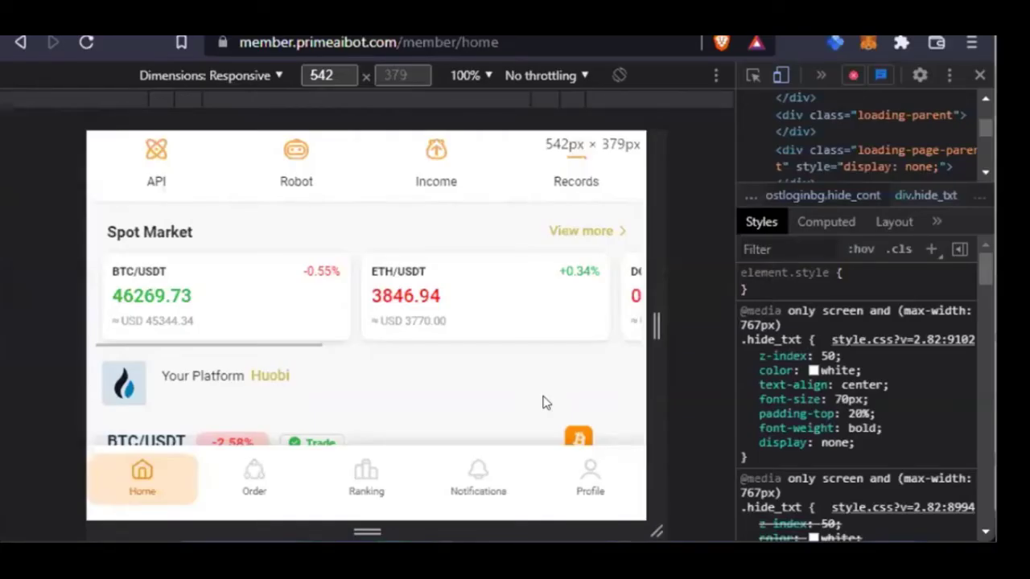
- Switch to the TradingView chart and examine Bitcoin/TetherUS price movement on the daily and 5-minute intervals
key("F11")
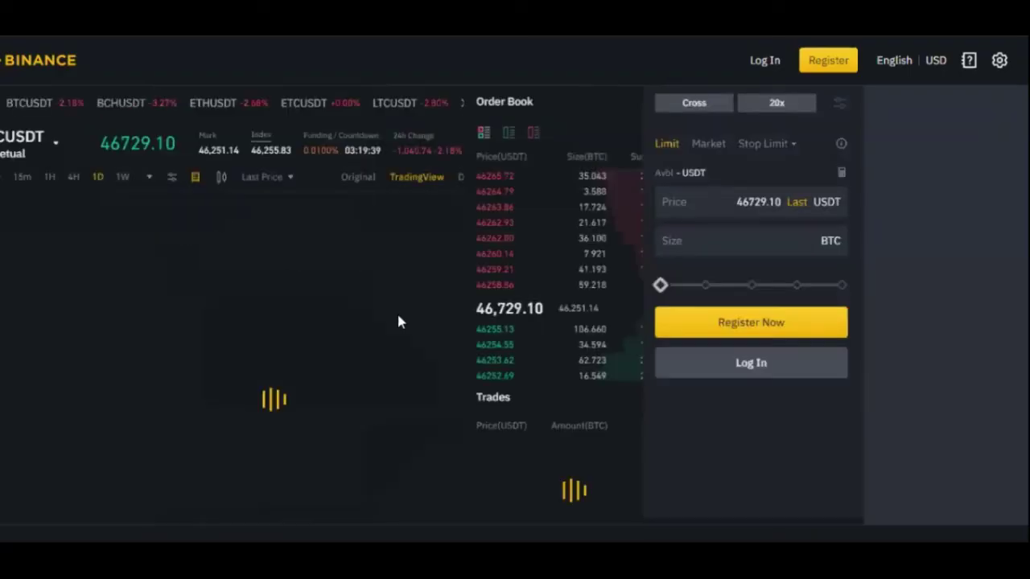
scroll(362, 315, "down", 2)
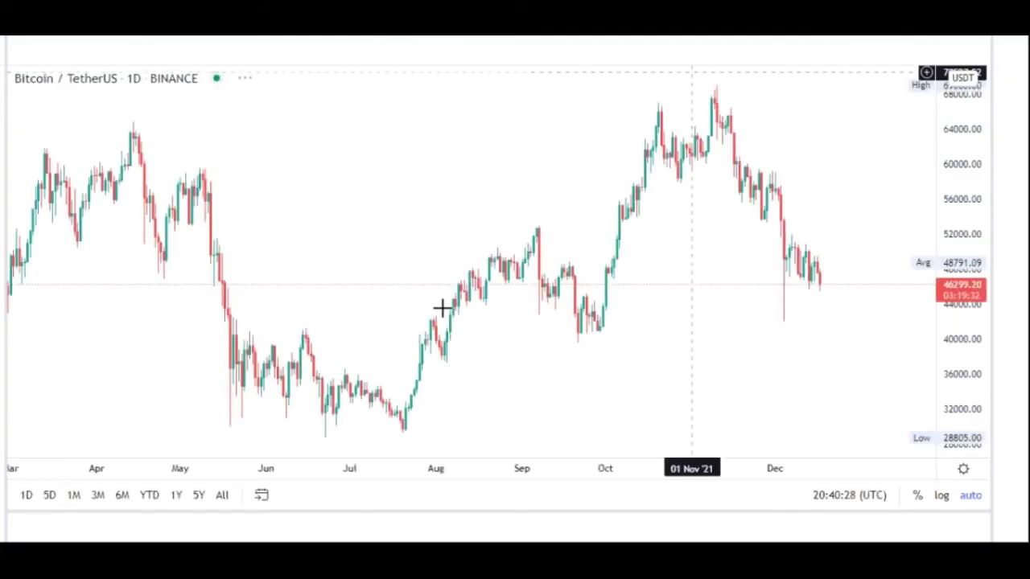
scroll(253, 202, "up", 3)
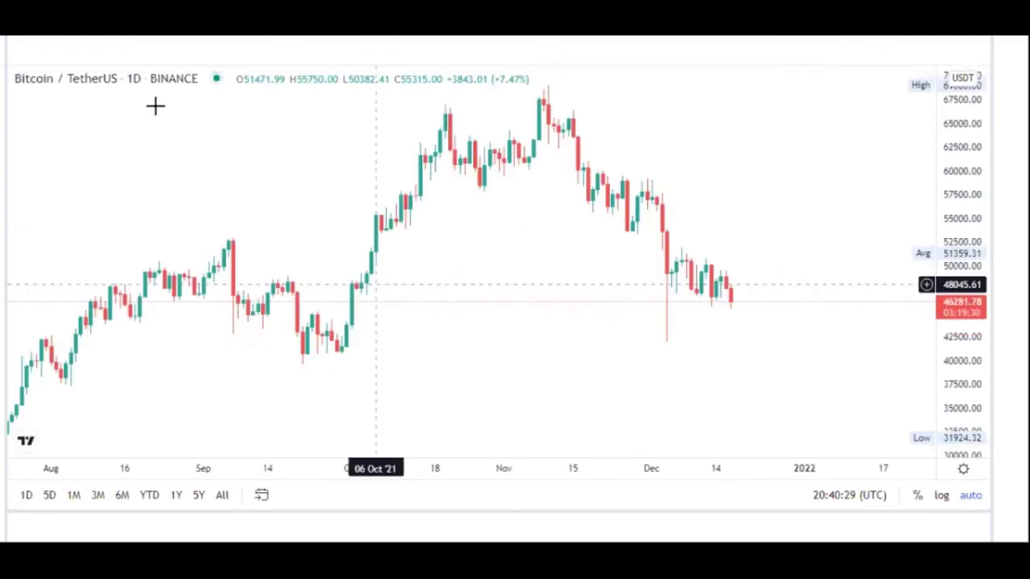
scroll(157, 98, "down", 2)
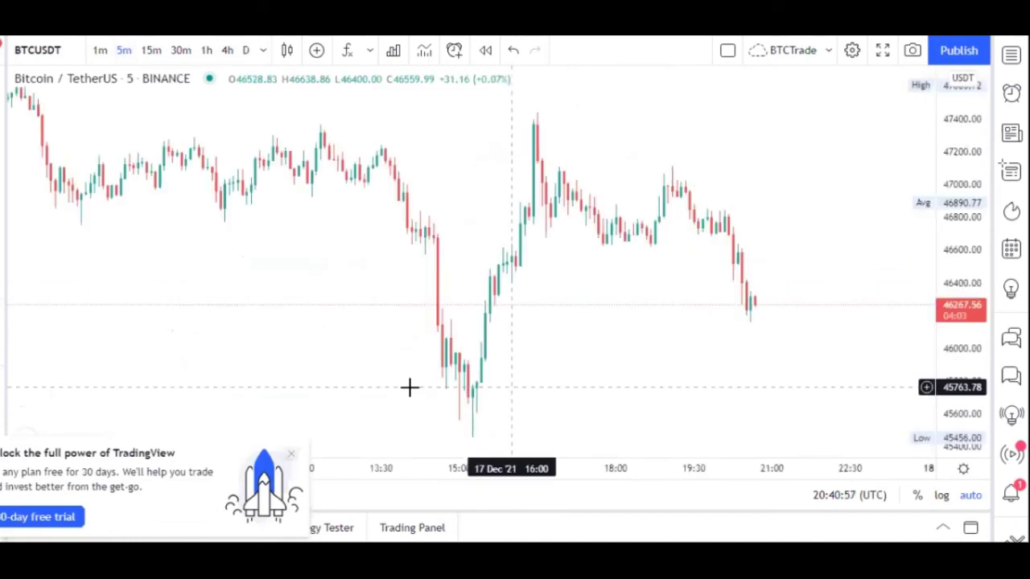
scroll(379, 391, "up", 2)
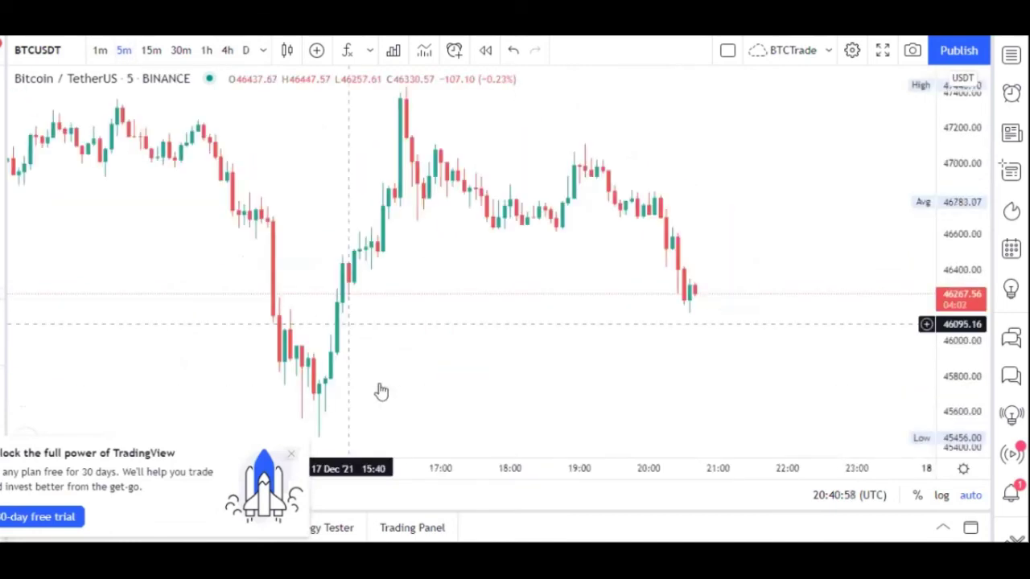
scroll(383, 394, "down", 1)
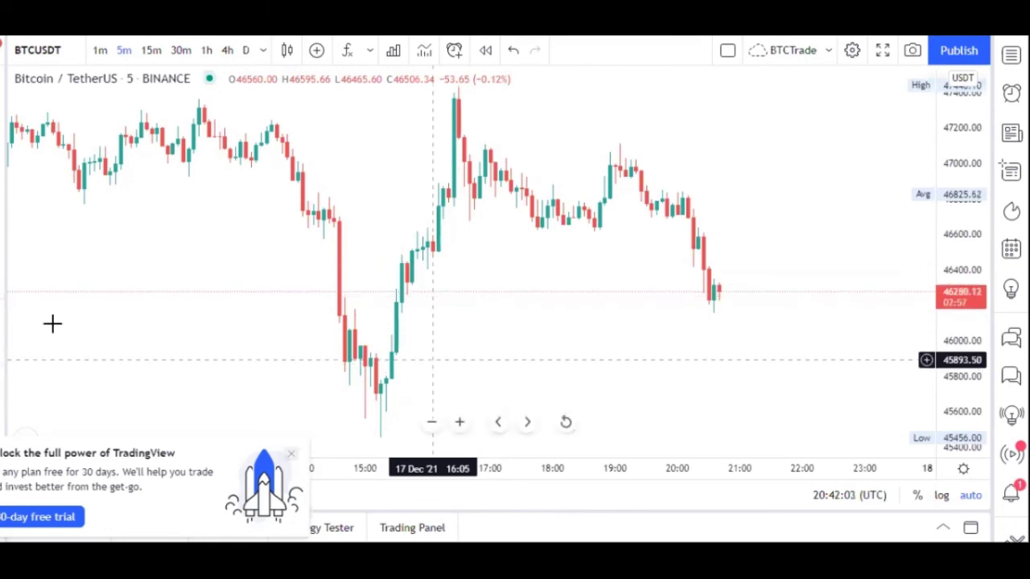
- Open the list of position and range measurement tools for the 5-minute BTCUSDT chart
left_click(2, 254)
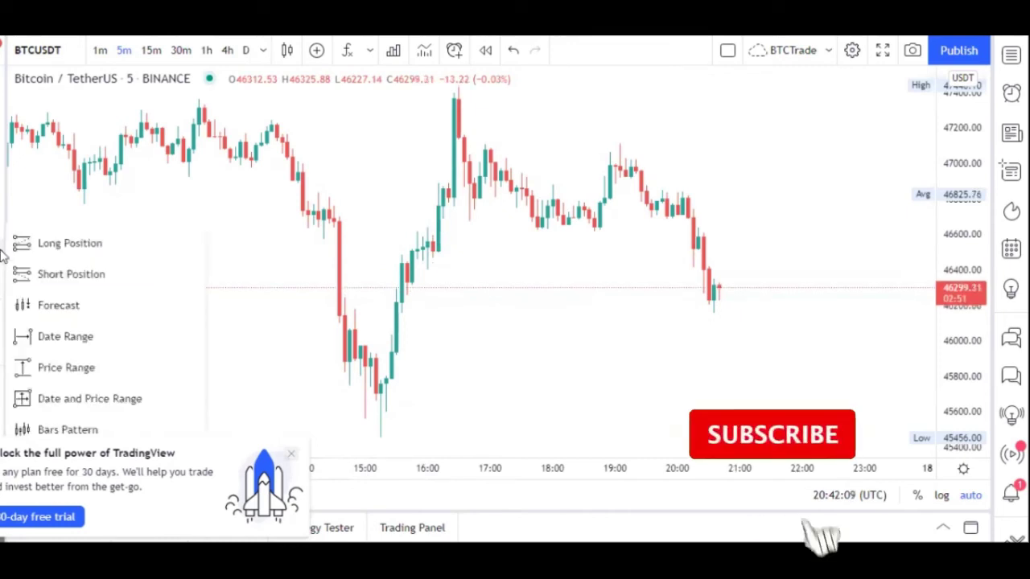